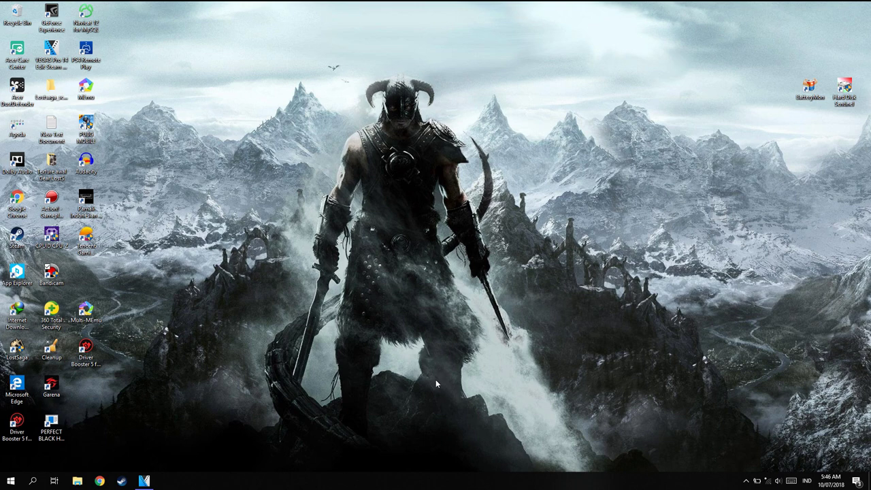
Step: Restore the VEGAS window and reset its panels to the Default Layout
{"action": "left_click", "coordinate": [146, 480]}
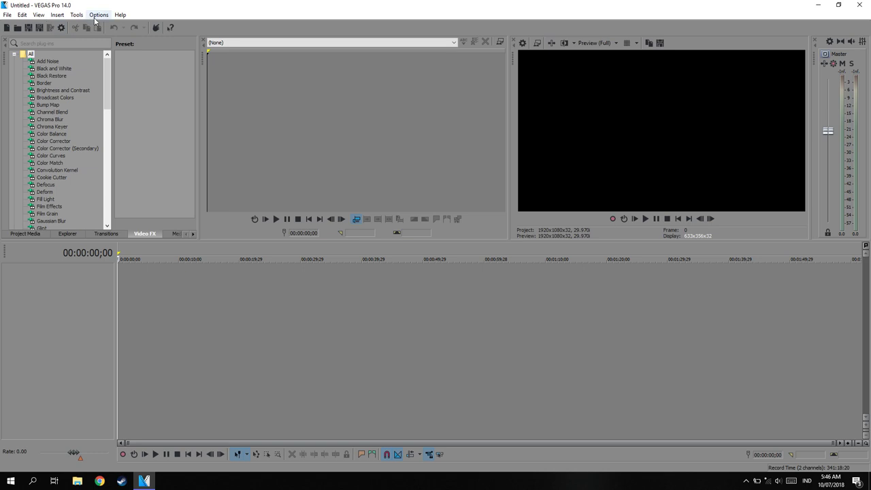
{"action": "left_click", "coordinate": [43, 16]}
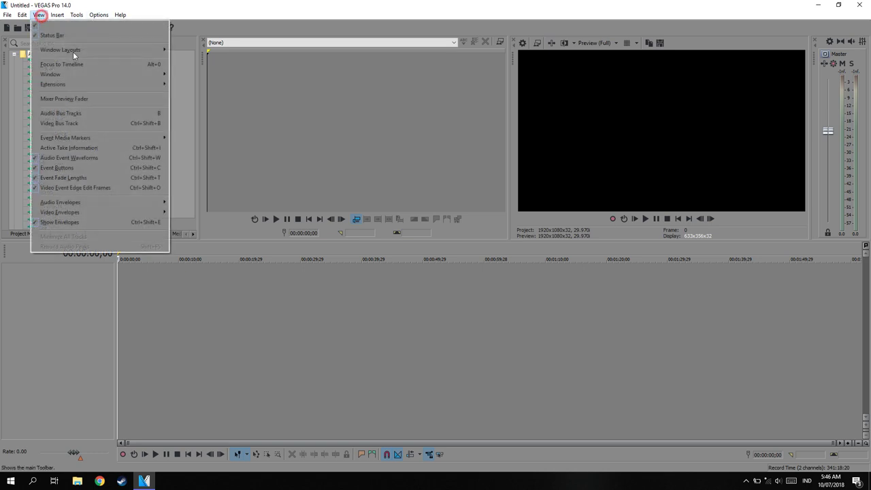
{"action": "mouse_move", "coordinate": [78, 50]}
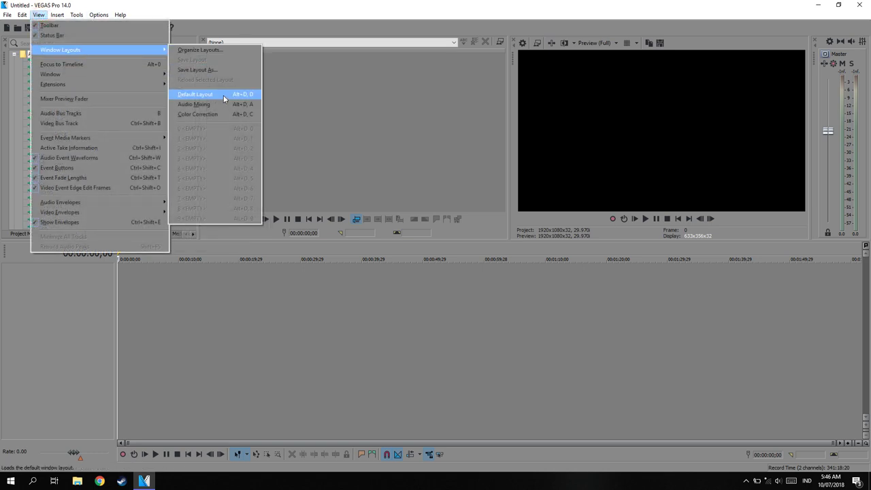
{"action": "left_click", "coordinate": [222, 95]}
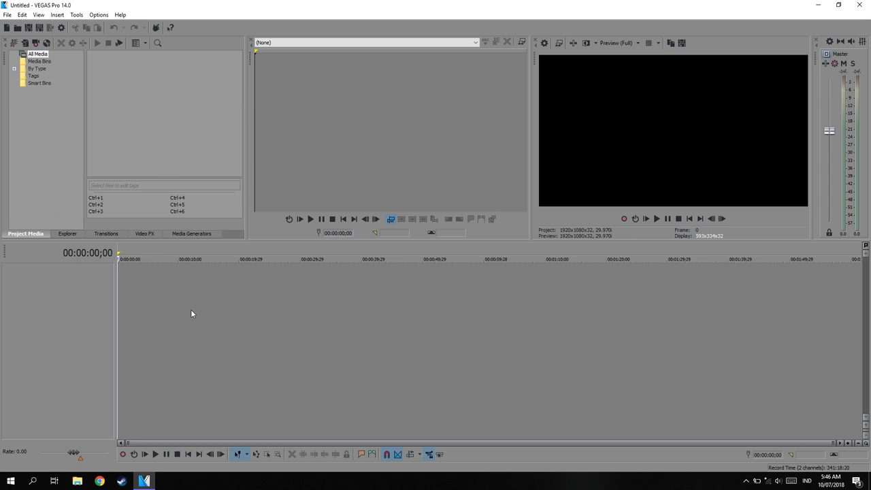
Step: Import the pjtRedLipstick gameplay recording from the Hasil Record folder onto the timeline
{"action": "left_click", "coordinate": [6, 15]}
{"action": "left_click", "coordinate": [27, 45]}
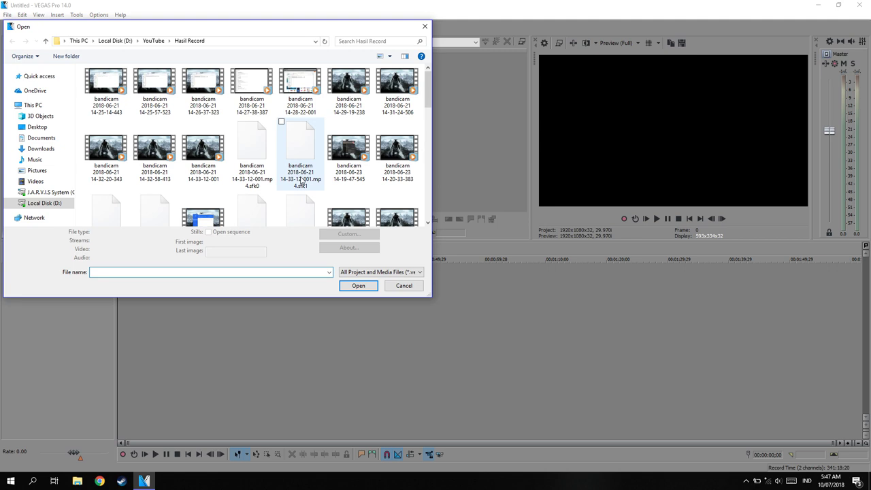
{"action": "scroll", "coordinate": [298, 142], "scroll_direction": "down", "scroll_amount": 3}
{"action": "scroll", "coordinate": [345, 161], "scroll_direction": "down", "scroll_amount": 3}
{"action": "scroll", "coordinate": [392, 188], "scroll_direction": "down", "scroll_amount": 2}
{"action": "scroll", "coordinate": [298, 161], "scroll_direction": "down", "scroll_amount": 1}
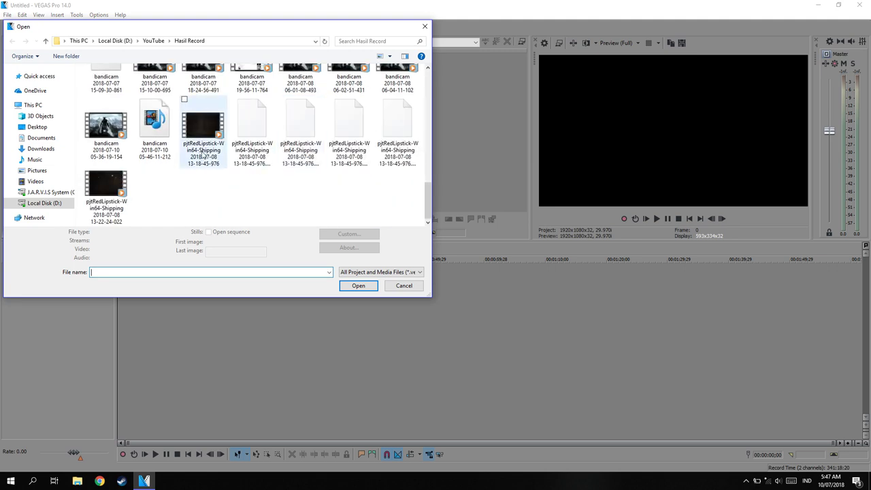
{"action": "left_click", "coordinate": [204, 146]}
{"action": "left_click", "coordinate": [358, 295]}
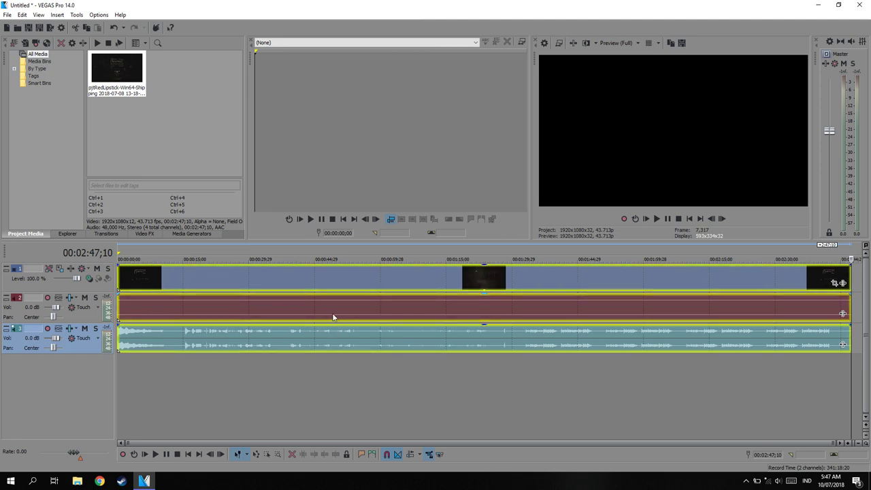
{"action": "left_click", "coordinate": [68, 390]}
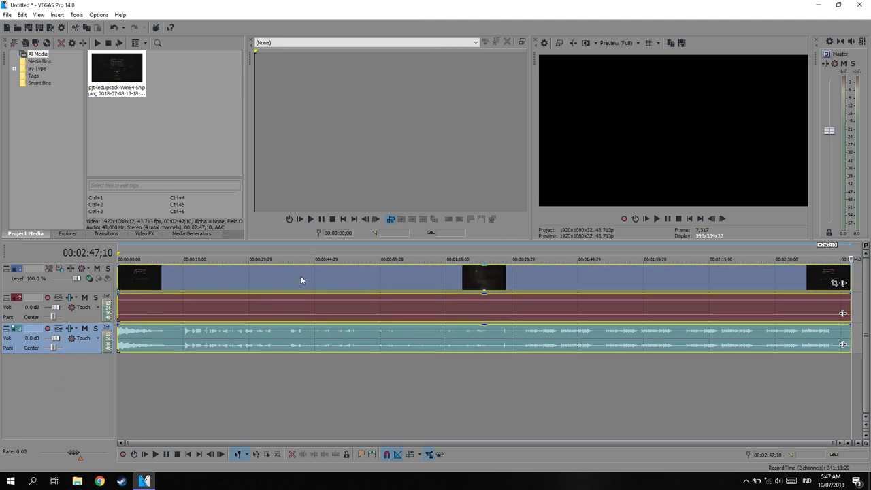
{"action": "right_click", "coordinate": [87, 374]}
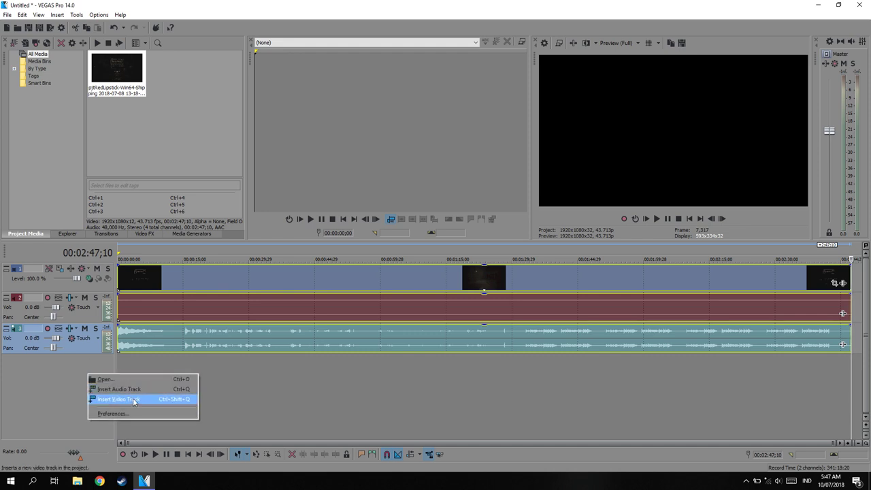
Step: Insert one empty video track and one empty audio track
{"action": "left_click", "coordinate": [134, 400]}
{"action": "left_click", "coordinate": [119, 275]}
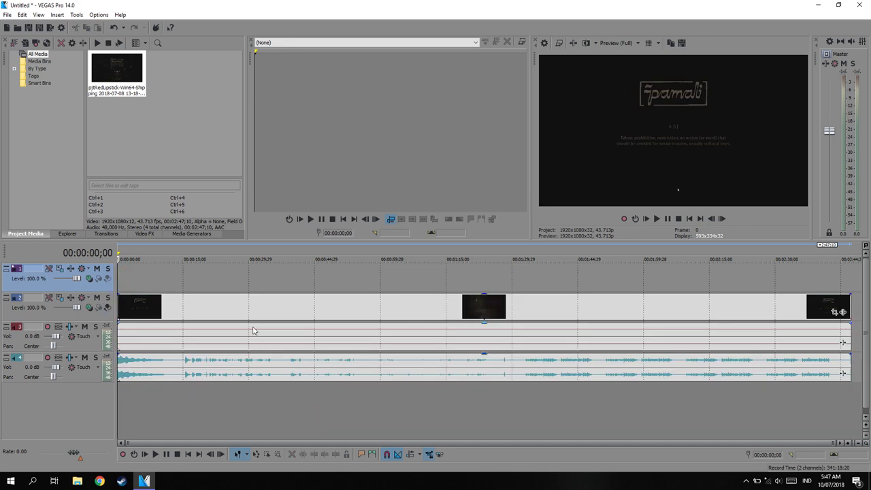
{"action": "right_click", "coordinate": [82, 392]}
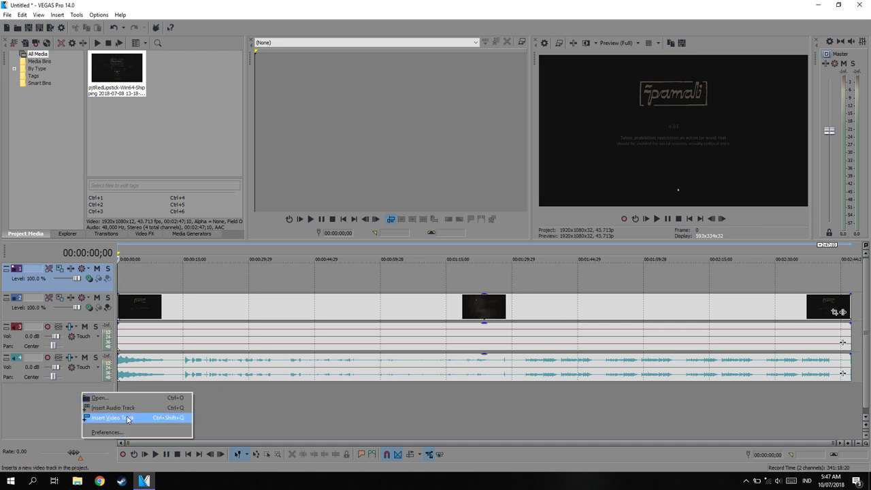
{"action": "left_click", "coordinate": [135, 408]}
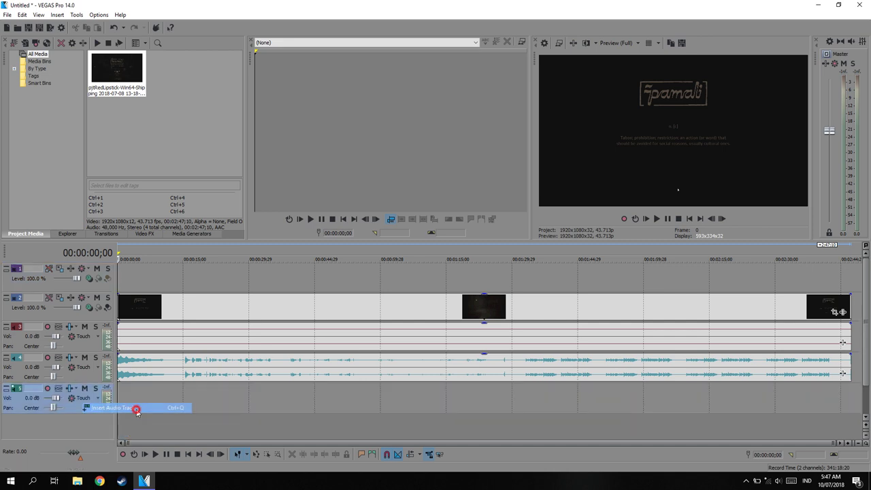
Step: Dismiss the track menu and place the playhead at about frame 24
{"action": "right_click", "coordinate": [93, 421]}
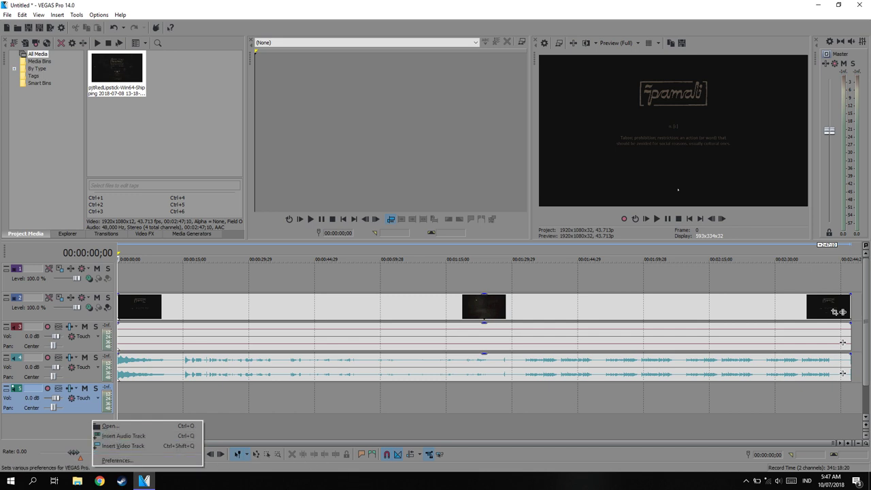
{"action": "right_click", "coordinate": [56, 425]}
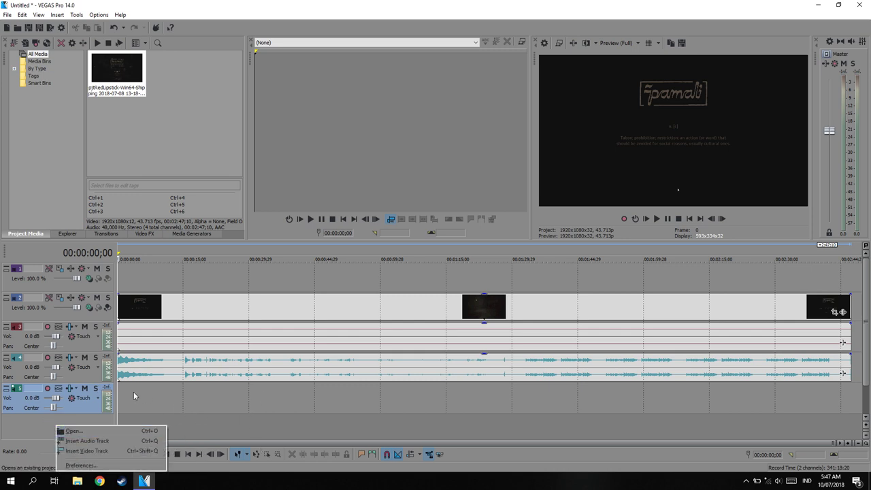
{"action": "left_click", "coordinate": [122, 283]}
{"action": "left_click", "coordinate": [121, 281]}
{"action": "left_click", "coordinate": [23, 14]}
{"action": "left_click", "coordinate": [146, 4]}
{"action": "left_click", "coordinate": [7, 14]}
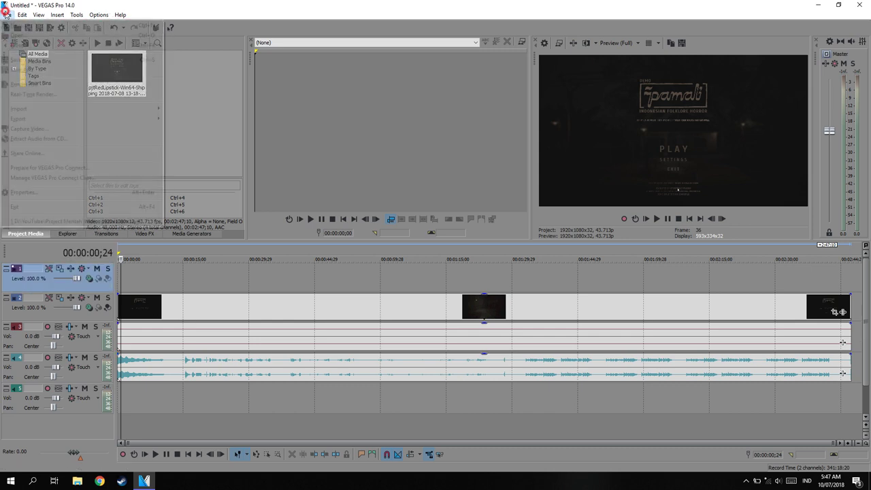
Step: Import the Untitled-1.png red frame from D:\Foto onto the top video track
{"action": "left_click", "coordinate": [21, 38]}
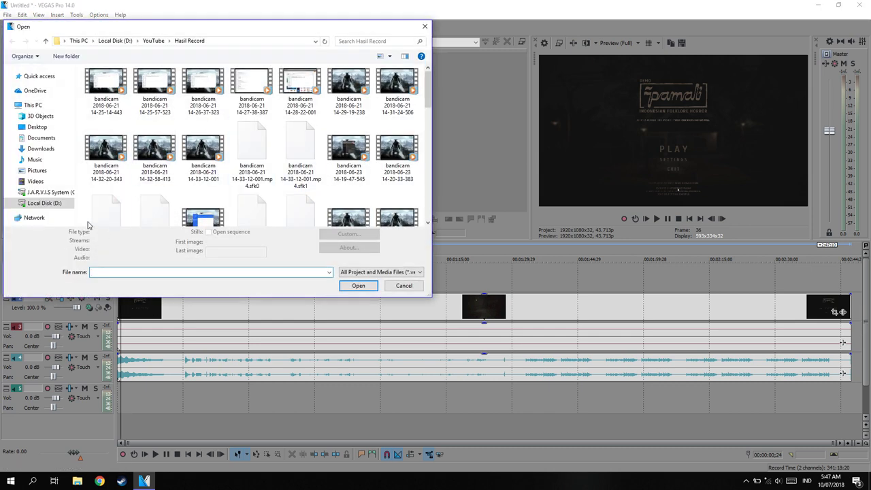
{"action": "left_click", "coordinate": [55, 202]}
{"action": "double_click", "coordinate": [131, 82]}
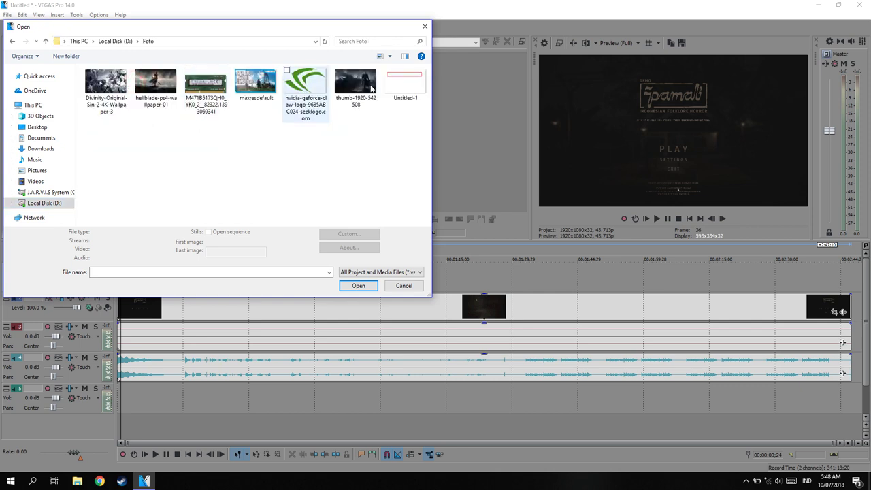
{"action": "left_click", "coordinate": [214, 84]}
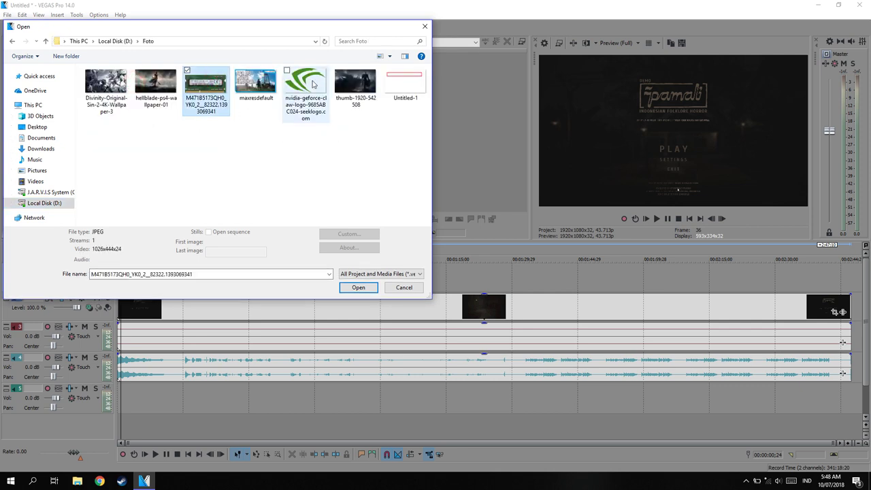
{"action": "left_click", "coordinate": [408, 102]}
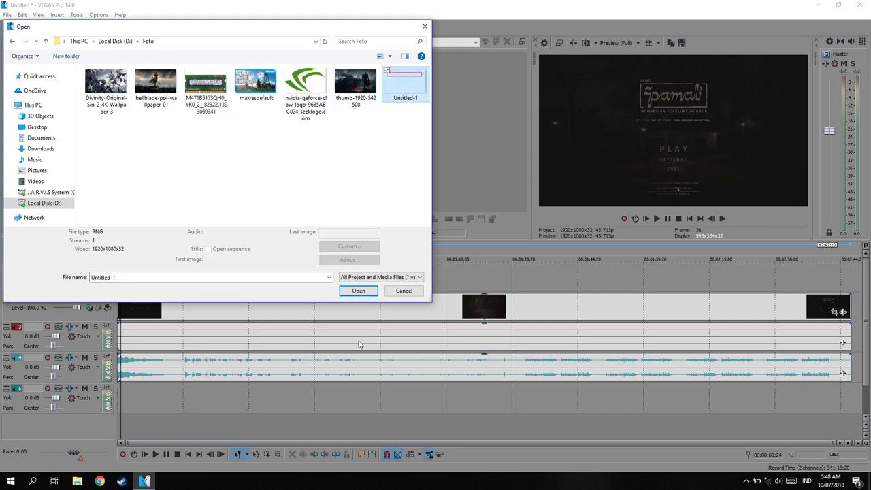
{"action": "left_click", "coordinate": [357, 291]}
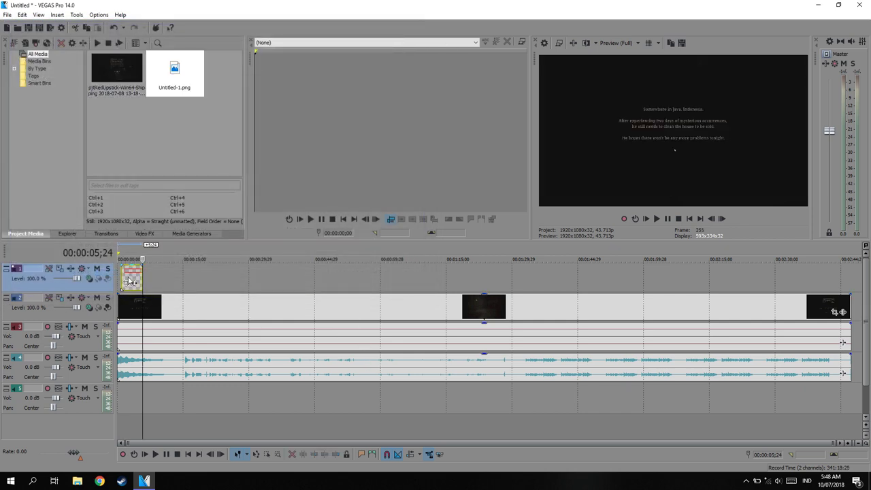
{"action": "left_click", "coordinate": [129, 279]}
{"action": "scroll", "coordinate": [225, 304], "scroll_direction": "up", "scroll_amount": 5}
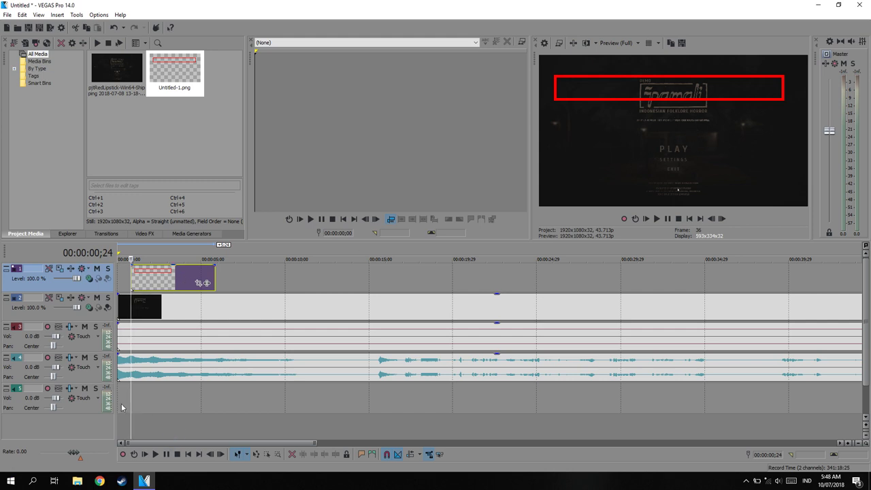
{"action": "left_click", "coordinate": [224, 279]}
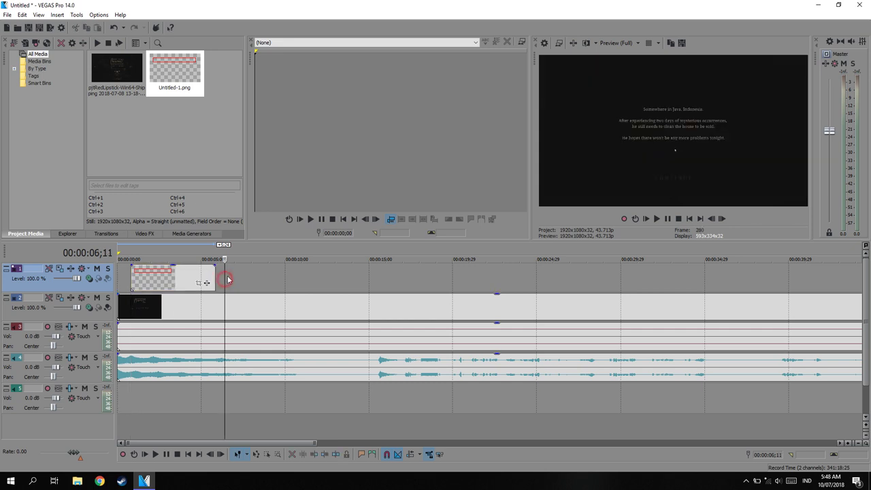
Step: Import hellblade-ps4-wallpaper-01.png from Foto, placing it after the Untitled-1 overlay
{"action": "left_click", "coordinate": [7, 15]}
{"action": "left_click", "coordinate": [27, 35]}
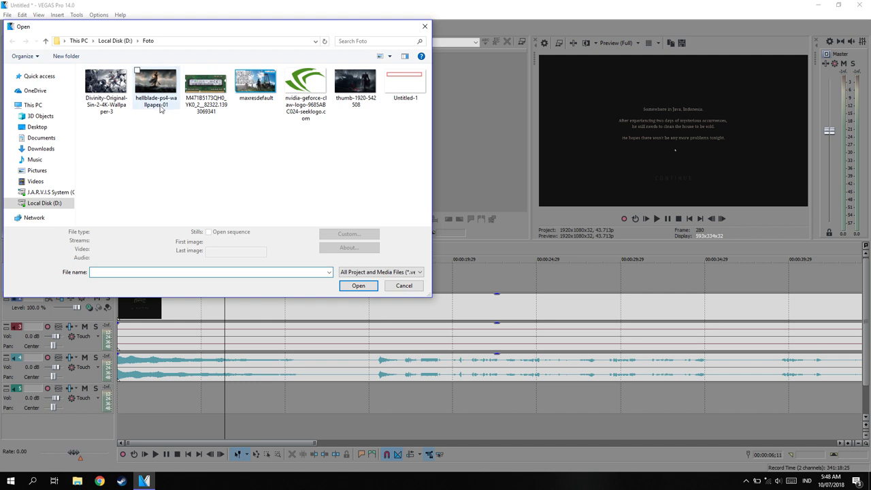
{"action": "left_click", "coordinate": [153, 85]}
{"action": "left_click", "coordinate": [358, 285]}
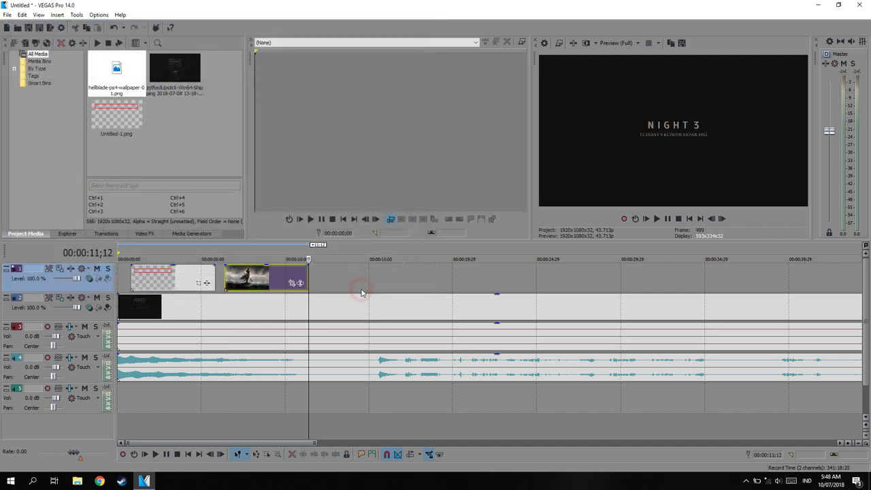
{"action": "left_click", "coordinate": [257, 276]}
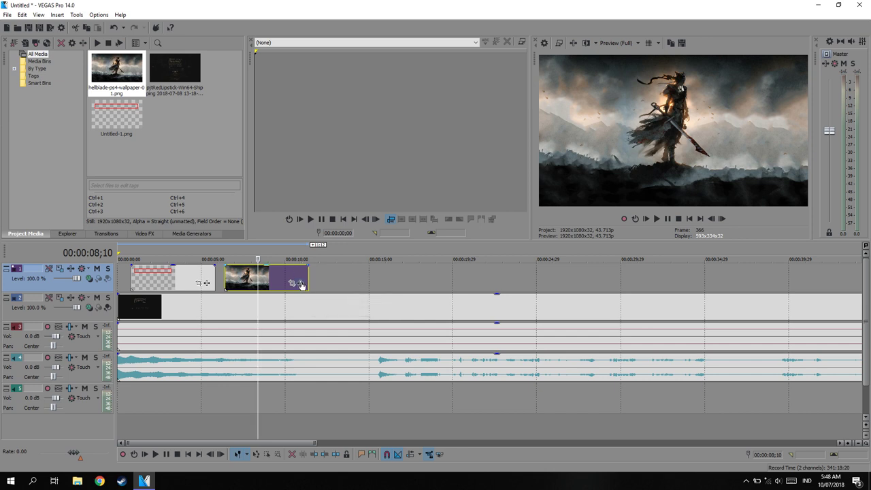
{"action": "scroll", "coordinate": [308, 315], "scroll_direction": "down", "scroll_amount": 5}
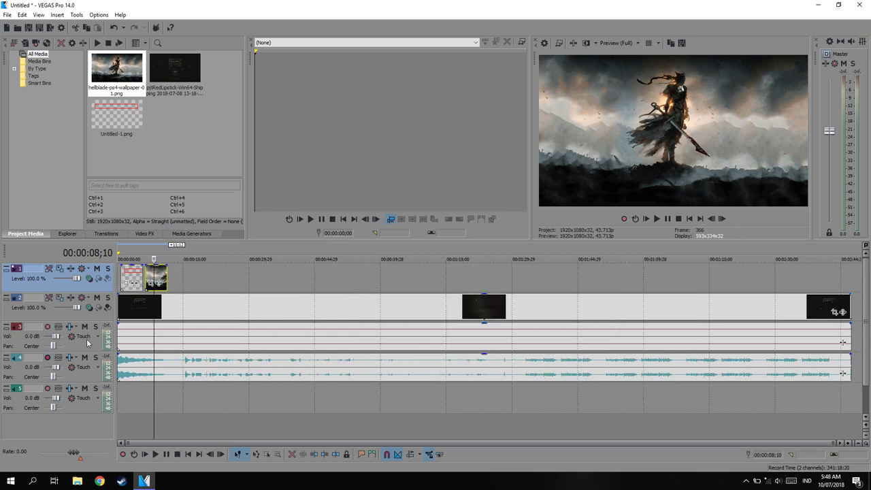
Step: Enlarge the wallpaper's Pan/Crop frame and shift it so the image moves up-left
{"action": "scroll", "coordinate": [208, 324], "scroll_direction": "up", "scroll_amount": 3}
{"action": "left_click", "coordinate": [252, 283]}
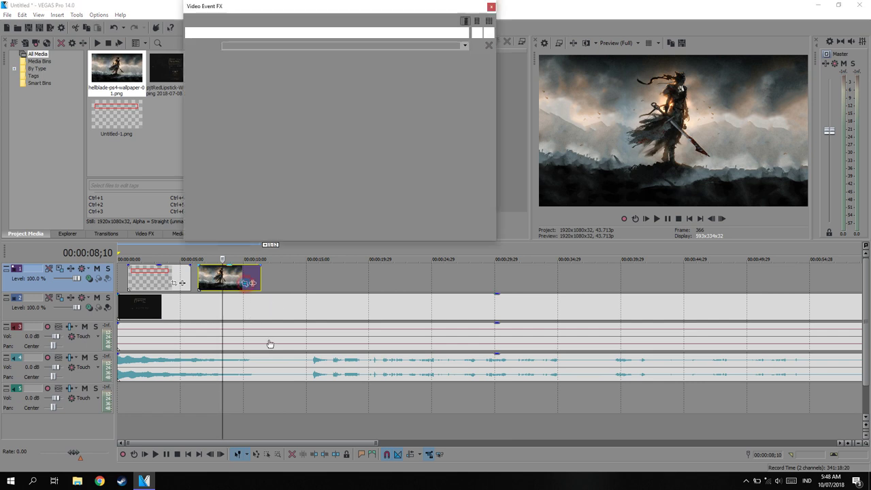
{"action": "left_click", "coordinate": [483, 176]}
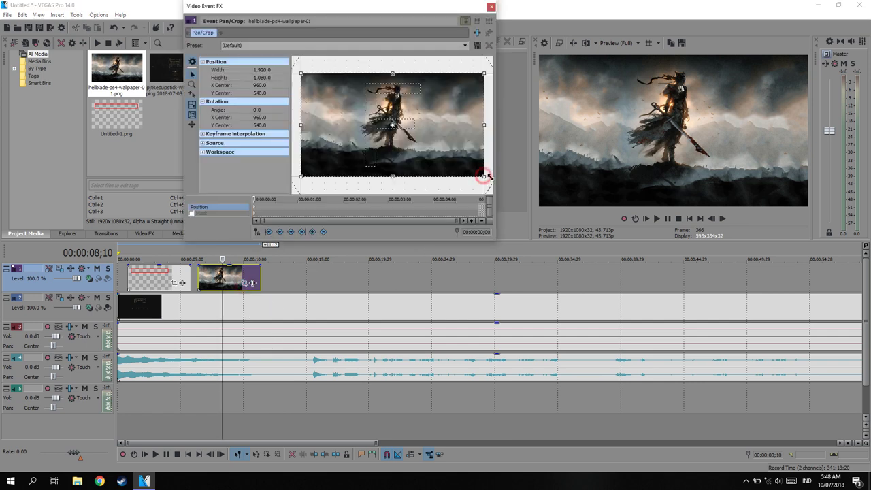
{"action": "left_click_drag", "start_coordinate": [483, 176], "coordinate": [538, 199]}
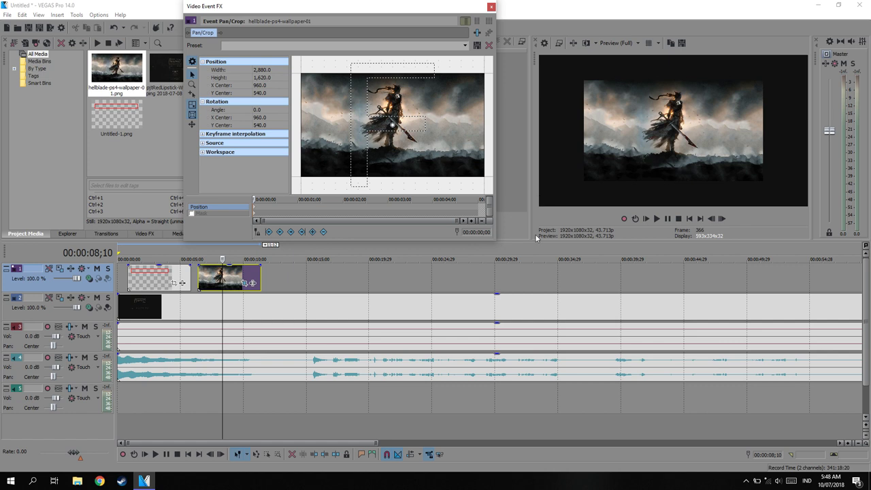
{"action": "left_click", "coordinate": [491, 7]}
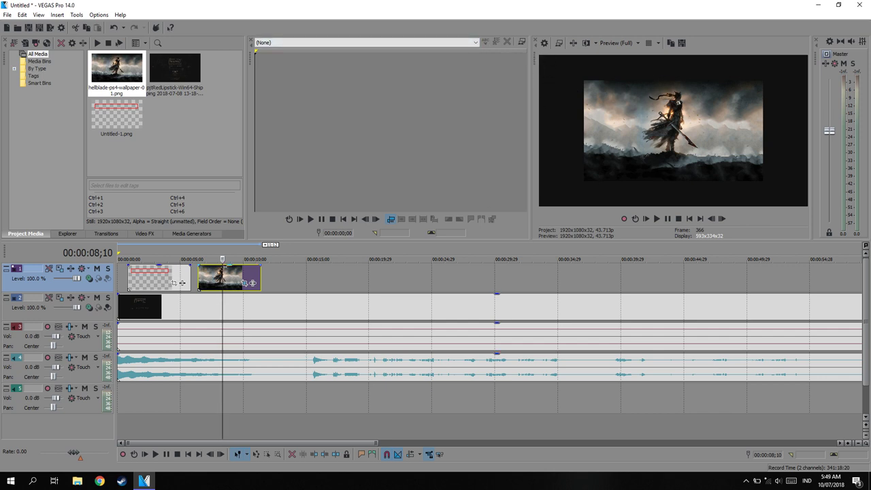
{"action": "left_click", "coordinate": [249, 284]}
{"action": "left_click_drag", "start_coordinate": [439, 105], "coordinate": [484, 125]}
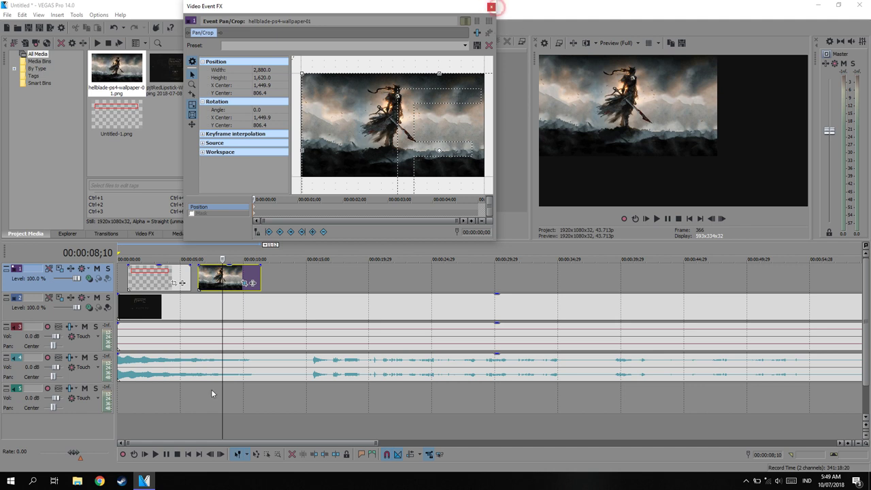
{"action": "left_click", "coordinate": [493, 6]}
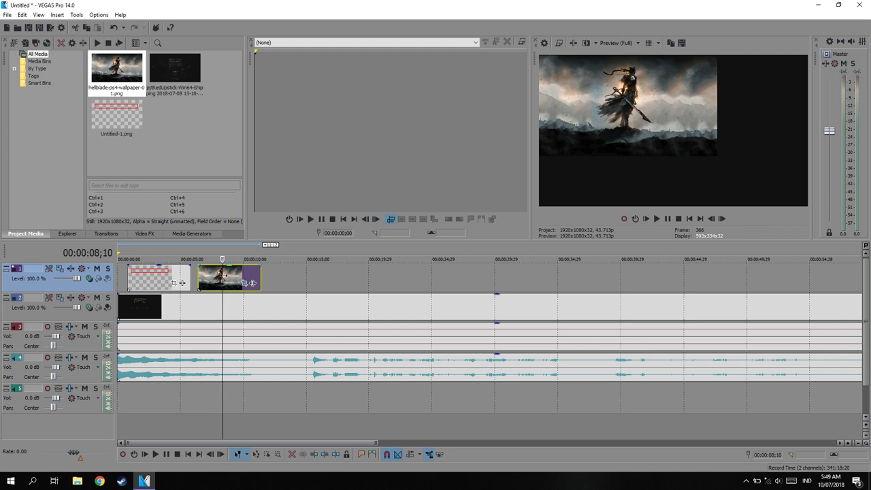
Step: Widen the Pan/Crop frame to 3,203.6 and play back to check the inset
{"action": "left_click", "coordinate": [245, 283]}
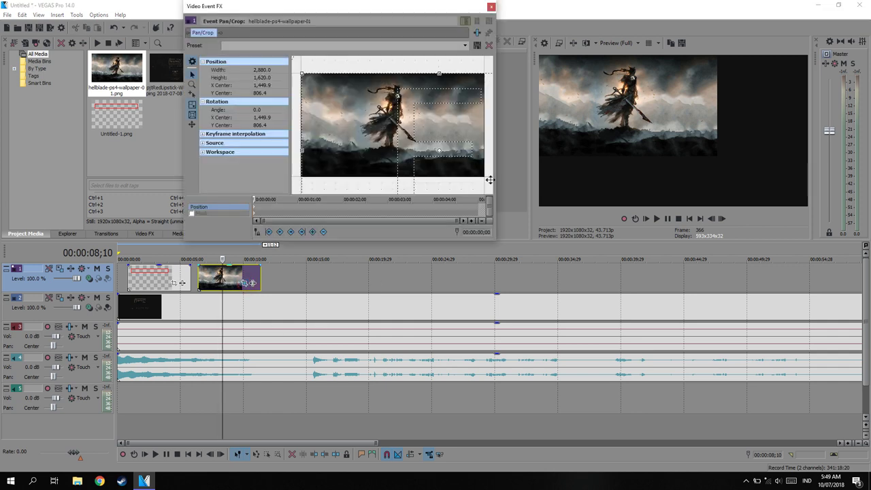
{"action": "scroll", "coordinate": [439, 153], "scroll_direction": "down", "scroll_amount": 3}
{"action": "scroll", "coordinate": [446, 152], "scroll_direction": "down", "scroll_amount": 3}
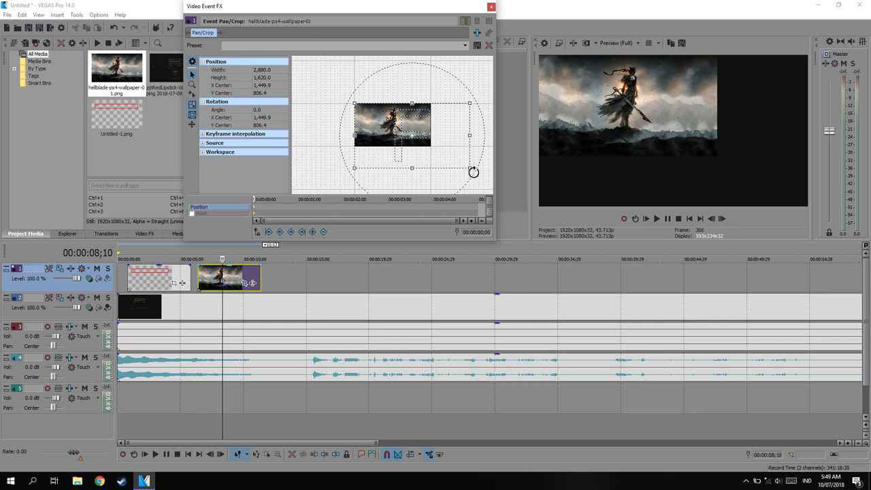
{"action": "mouse_move", "coordinate": [470, 168]}
{"action": "left_mouse_down"}
{"action": "mouse_move", "coordinate": [483, 173]}
{"action": "mouse_move", "coordinate": [459, 153]}
{"action": "left_mouse_up"}
{"action": "left_click", "coordinate": [456, 151]}
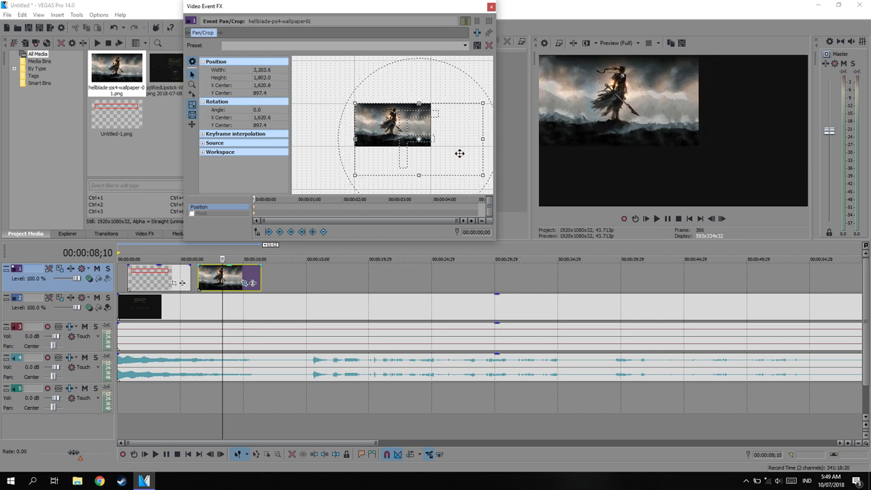
{"action": "left_click", "coordinate": [491, 7]}
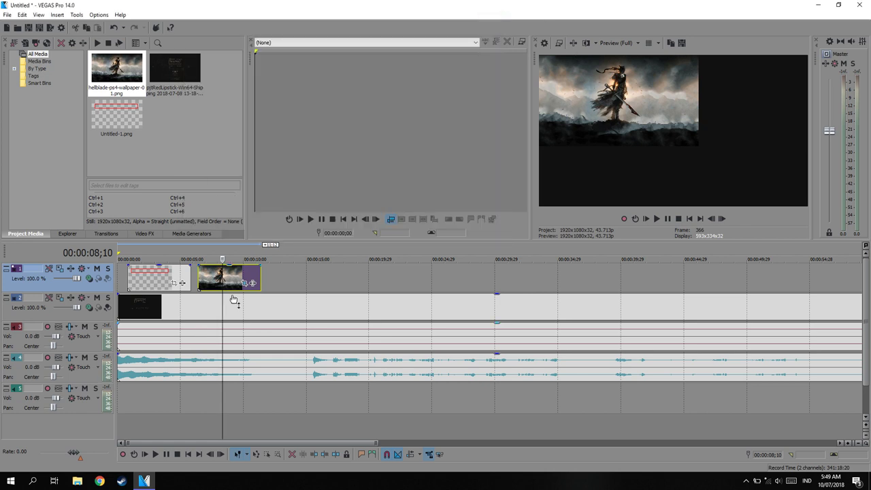
{"action": "left_click", "coordinate": [656, 218]}
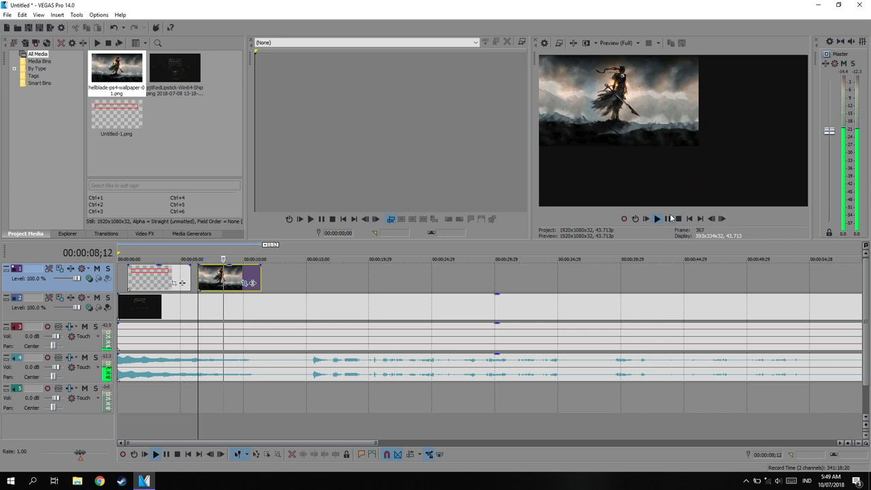
{"action": "key", "text": "Return"}
{"action": "key", "text": "Up"}
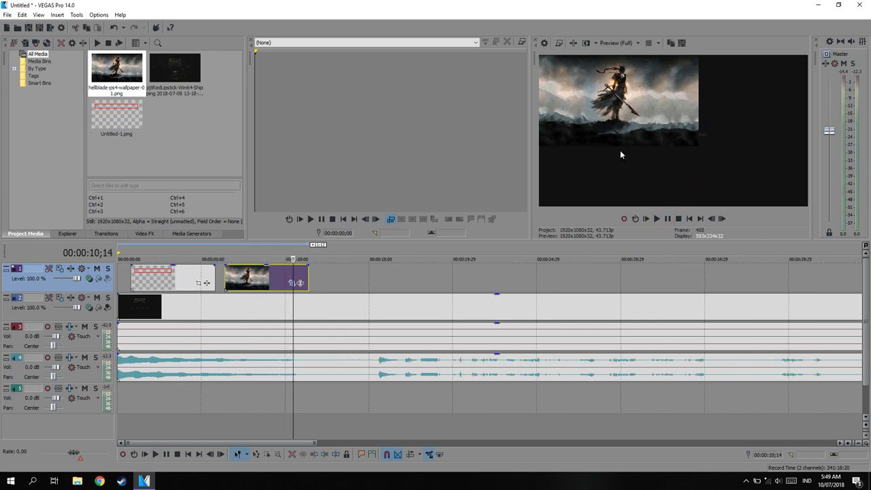
Step: Widen the frame to 6,043.2 and position the wallpaper inset at the top-left
{"action": "left_click", "coordinate": [291, 284]}
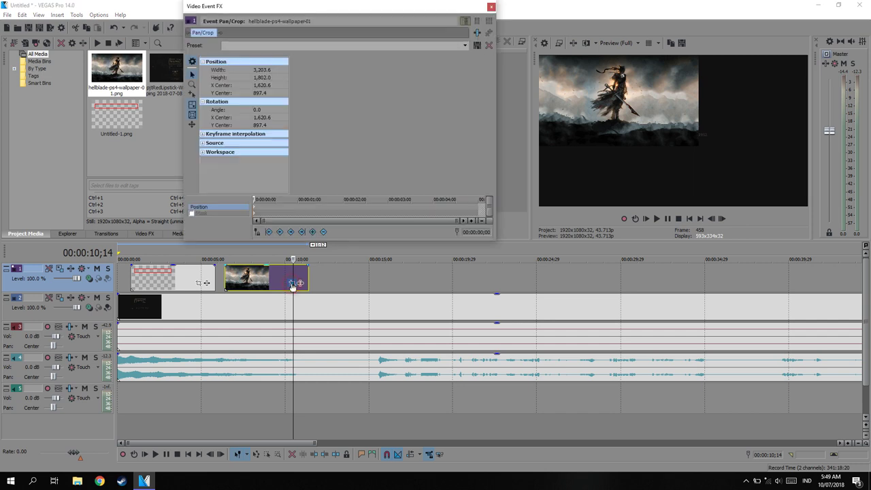
{"action": "scroll", "coordinate": [420, 143], "scroll_direction": "down", "scroll_amount": 4}
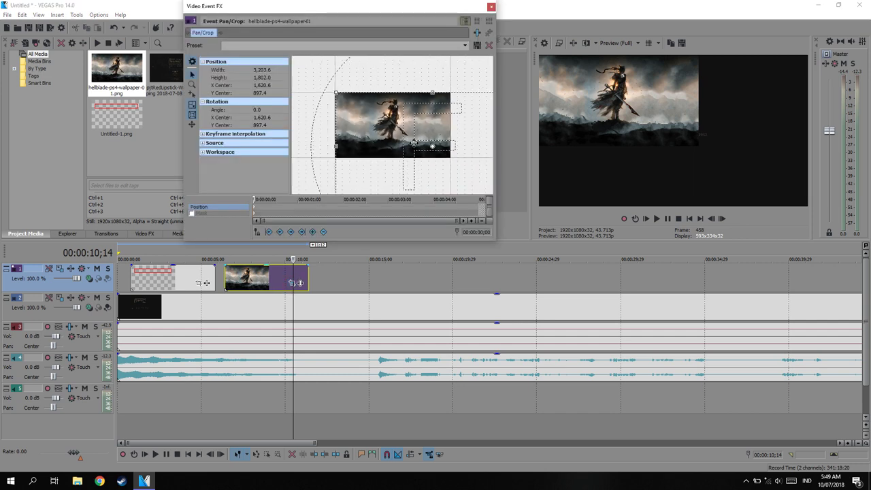
{"action": "scroll", "coordinate": [420, 144], "scroll_direction": "down", "scroll_amount": 2}
{"action": "left_click_drag", "start_coordinate": [472, 169], "coordinate": [518, 192]}
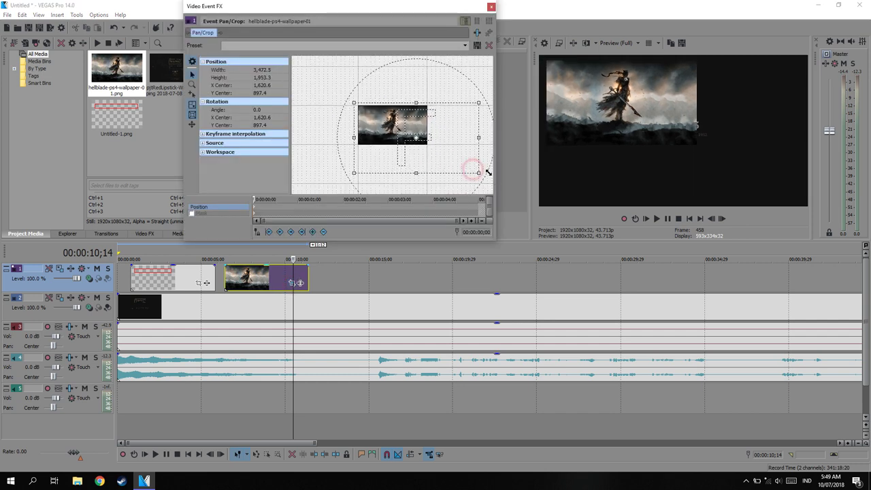
{"action": "left_click_drag", "start_coordinate": [408, 156], "coordinate": [444, 175]}
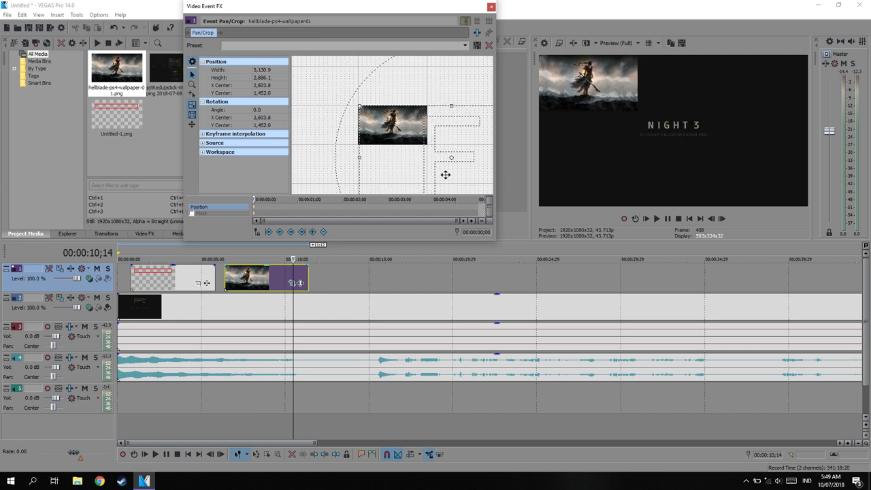
{"action": "scroll", "coordinate": [426, 133], "scroll_direction": "down", "scroll_amount": 2}
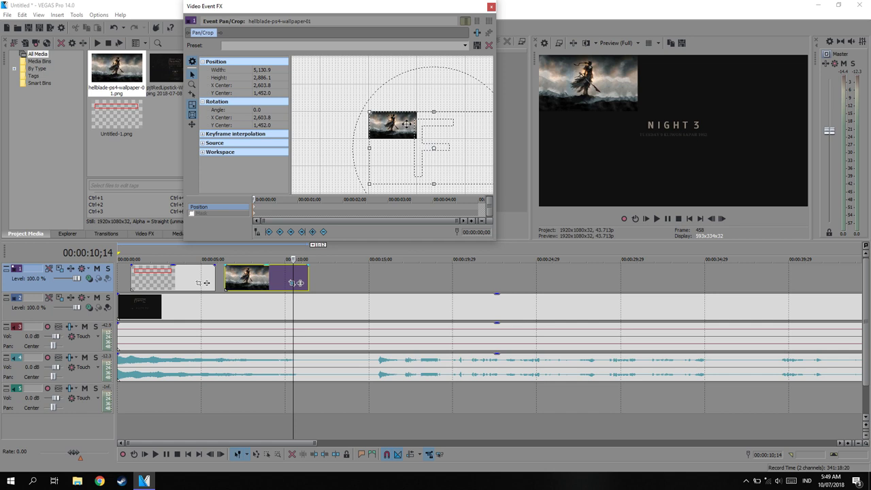
{"action": "left_click_drag", "start_coordinate": [473, 171], "coordinate": [491, 180]}
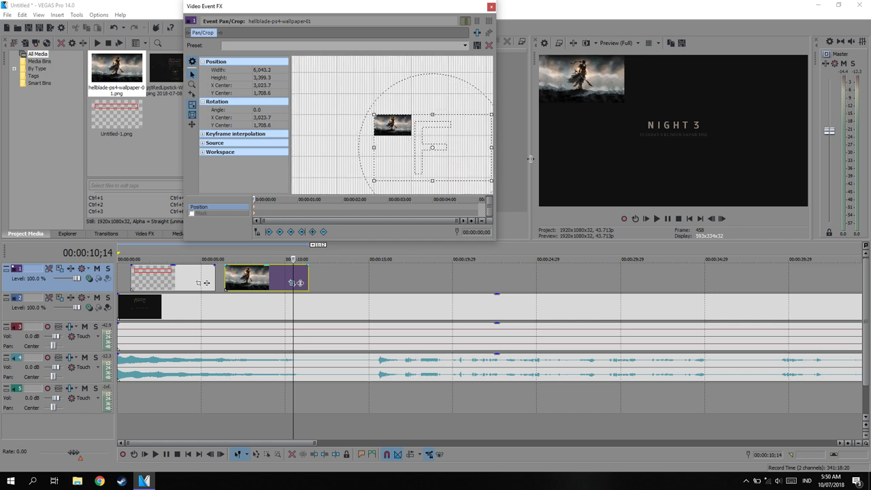
{"action": "scroll", "coordinate": [472, 161], "scroll_direction": "up", "scroll_amount": 2}
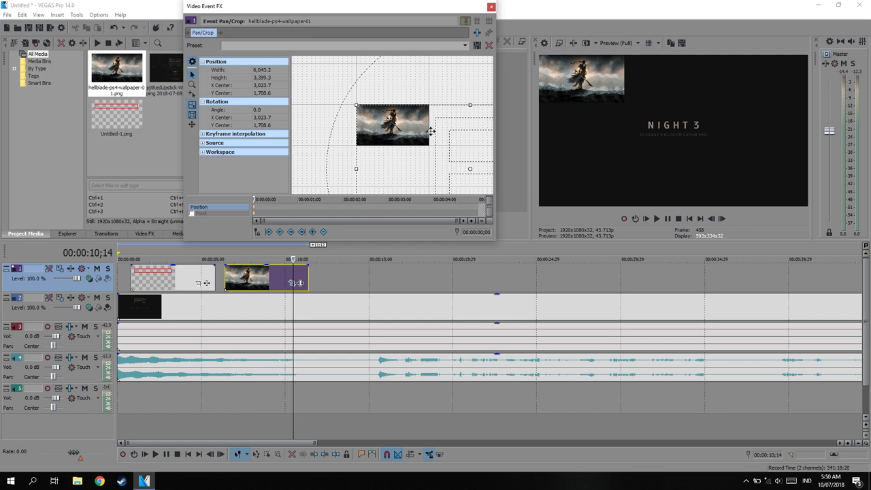
{"action": "left_click", "coordinate": [491, 8]}
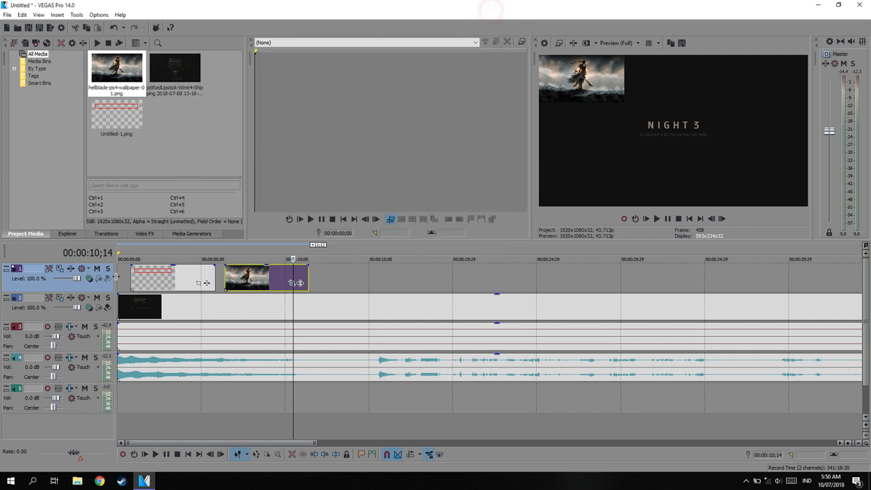
Step: Insert a new top video track and import the nvidia-geforce-claw-logo PNG onto it
{"action": "right_click", "coordinate": [60, 282]}
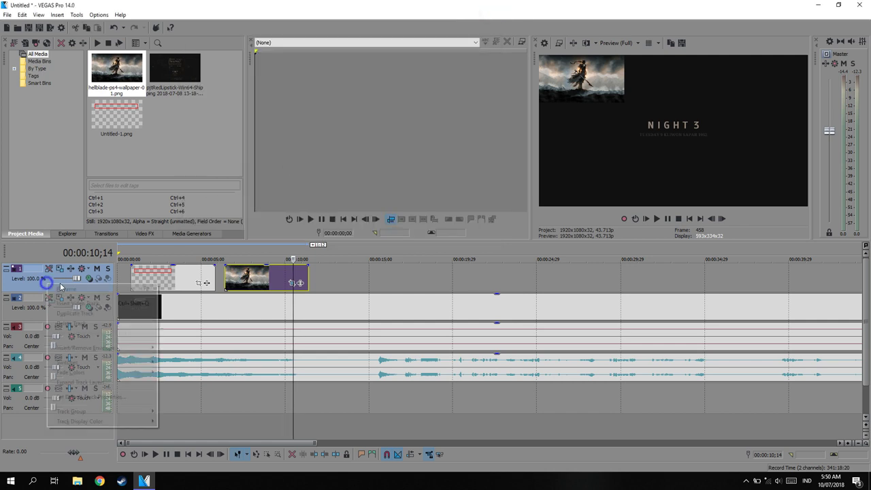
{"action": "left_click", "coordinate": [108, 289]}
{"action": "left_click", "coordinate": [317, 279]}
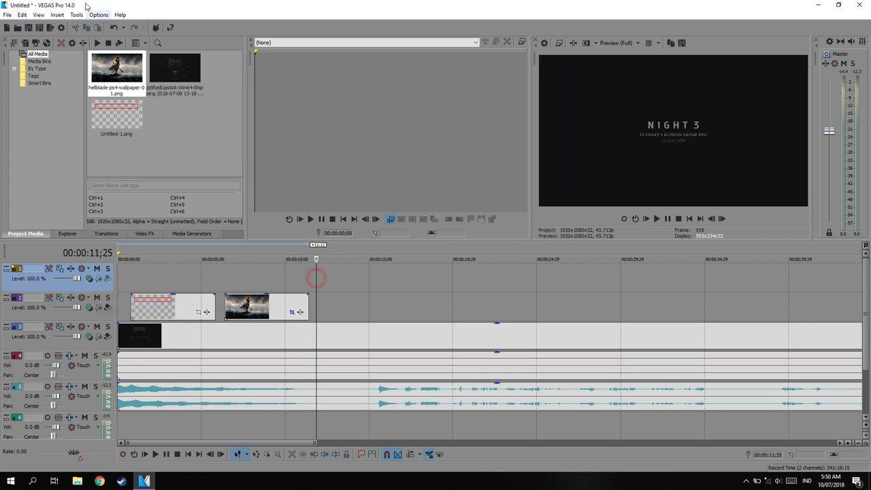
{"action": "left_click", "coordinate": [7, 14]}
{"action": "left_click", "coordinate": [21, 31]}
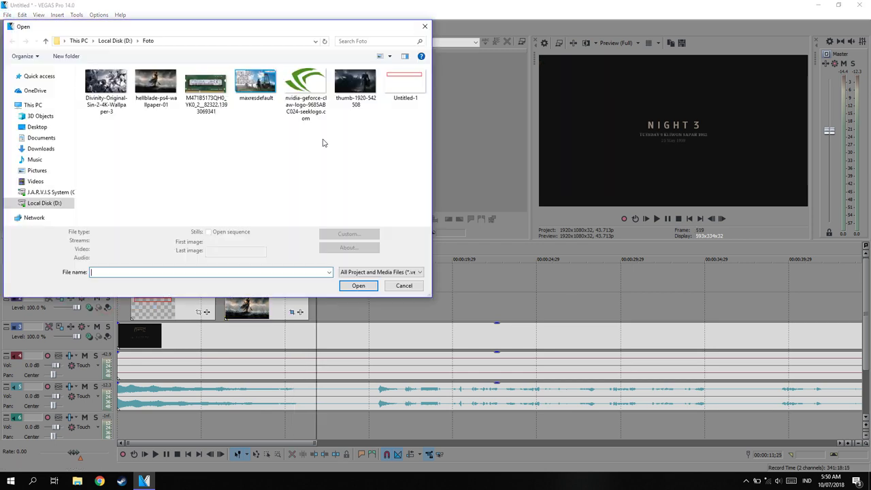
{"action": "left_click", "coordinate": [304, 102]}
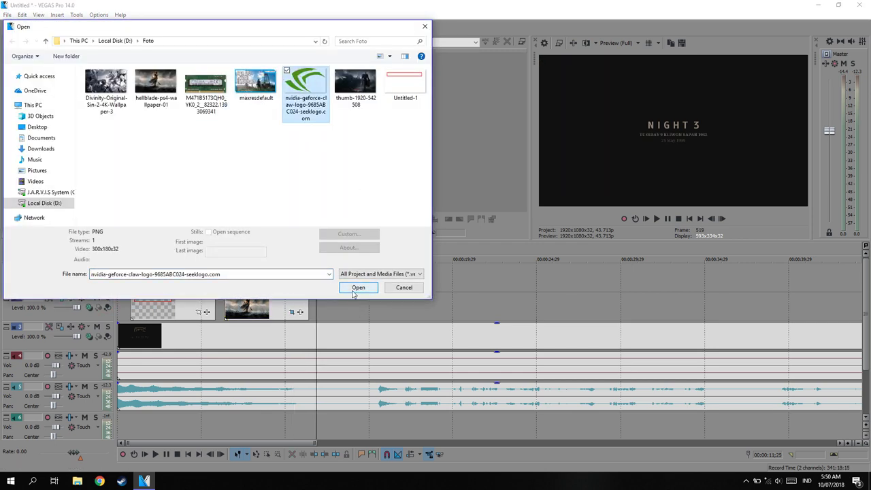
{"action": "left_click", "coordinate": [358, 287]}
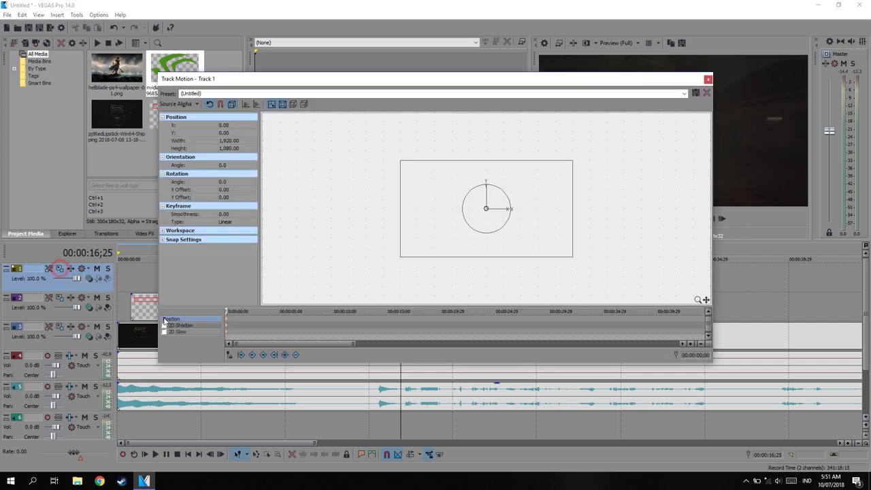
{"action": "left_click", "coordinate": [61, 270]}
{"action": "left_click_drag", "start_coordinate": [530, 80], "coordinate": [423, 345]}
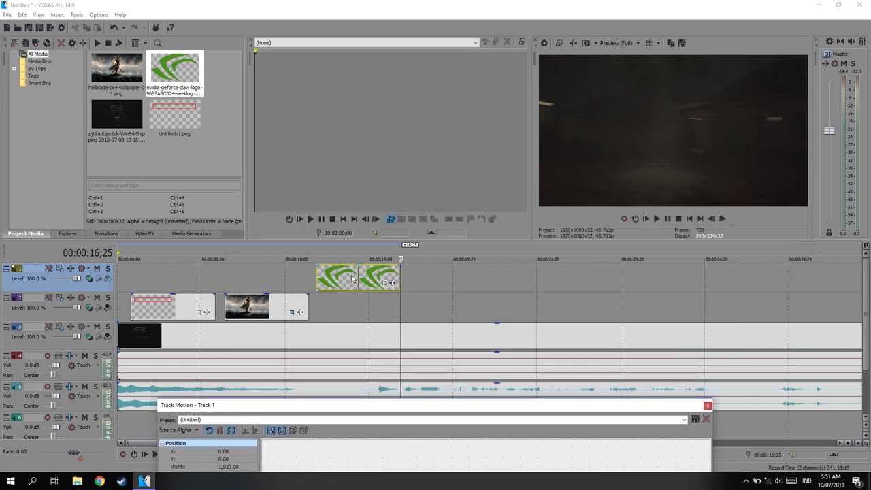
Step: Move the NVIDIA logo in Track Motion to X -257.99, Y 55.64, then close Track Motion
{"action": "left_click", "coordinate": [351, 279]}
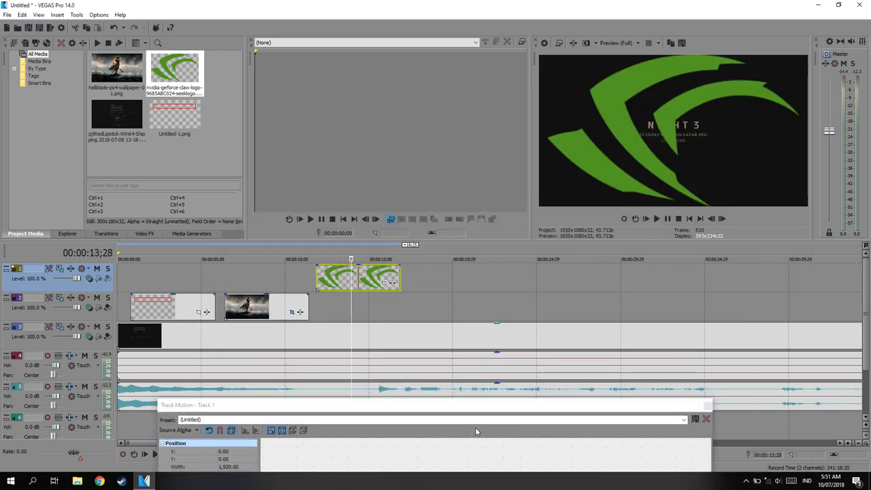
{"action": "mouse_move", "coordinate": [454, 404]}
{"action": "left_mouse_down"}
{"action": "mouse_move", "coordinate": [323, 185]}
{"action": "mouse_move", "coordinate": [276, 44]}
{"action": "left_mouse_up"}
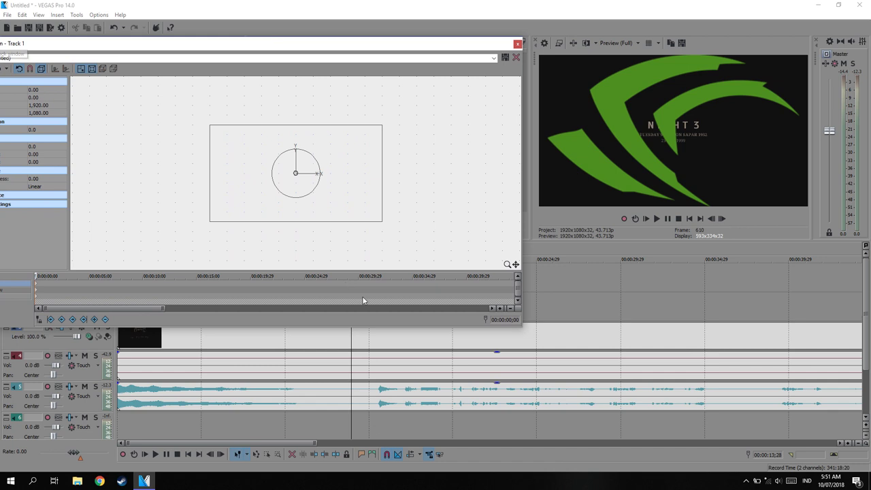
{"action": "mouse_move", "coordinate": [383, 224]}
{"action": "left_mouse_down"}
{"action": "mouse_move", "coordinate": [689, 317]}
{"action": "mouse_move", "coordinate": [699, 347]}
{"action": "left_mouse_up"}
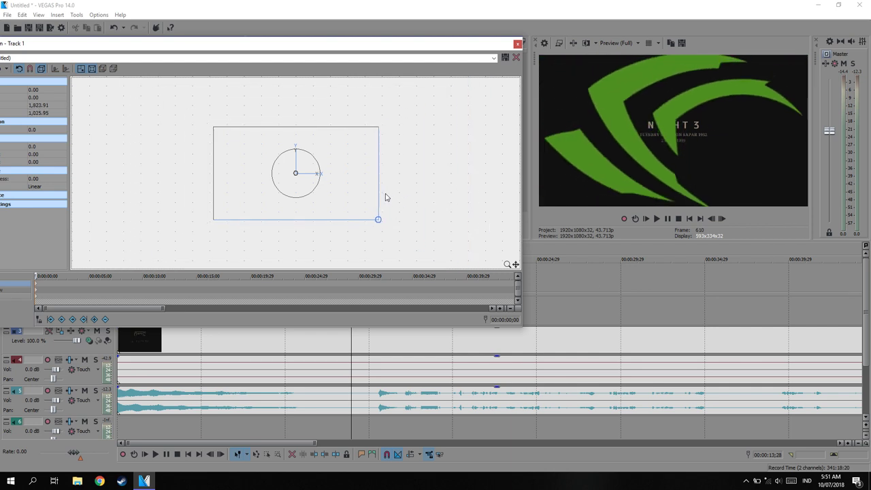
{"action": "mouse_move", "coordinate": [699, 347]}
{"action": "left_mouse_down"}
{"action": "mouse_move", "coordinate": [315, 178]}
{"action": "mouse_move", "coordinate": [174, 135]}
{"action": "mouse_move", "coordinate": [250, 150]}
{"action": "mouse_move", "coordinate": [344, 147]}
{"action": "left_mouse_up"}
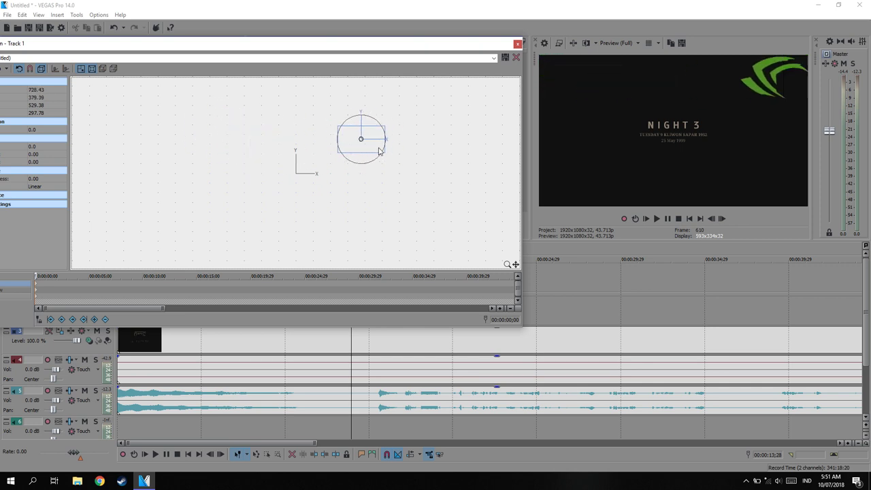
{"action": "left_click_drag", "start_coordinate": [345, 147], "coordinate": [274, 168]}
{"action": "mouse_move", "coordinate": [351, 45]}
{"action": "left_mouse_down"}
{"action": "mouse_move", "coordinate": [502, 6]}
{"action": "mouse_move", "coordinate": [468, 13]}
{"action": "left_mouse_up"}
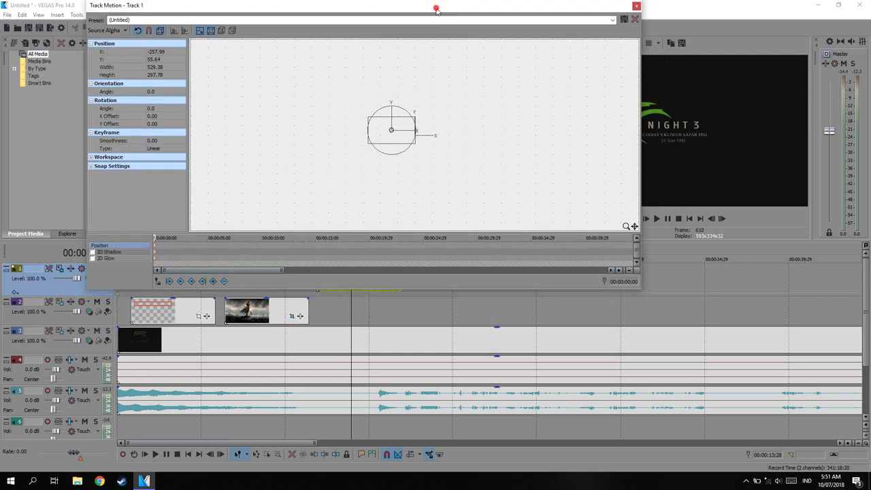
{"action": "left_click_drag", "start_coordinate": [436, 10], "coordinate": [366, 25]}
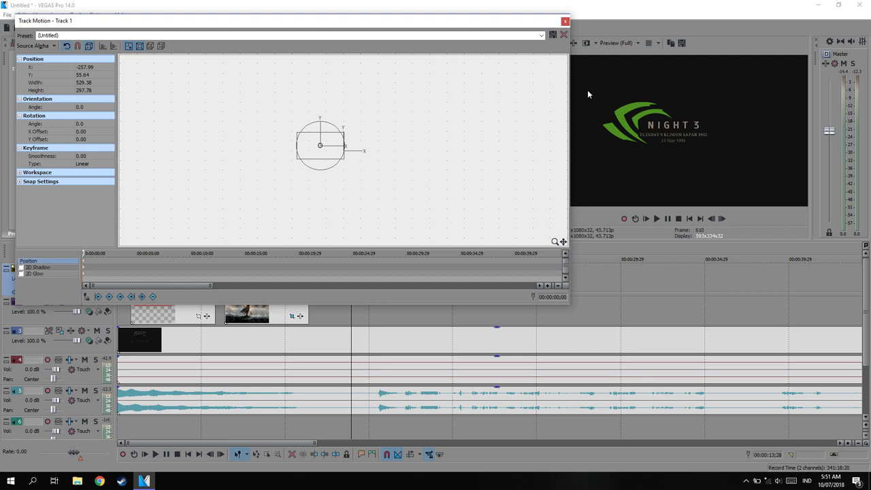
{"action": "left_click", "coordinate": [245, 315]}
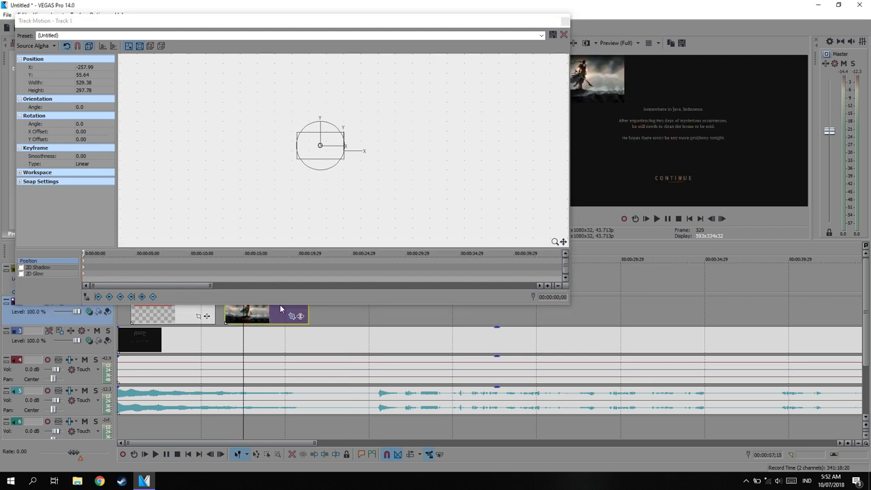
{"action": "left_click", "coordinate": [565, 21]}
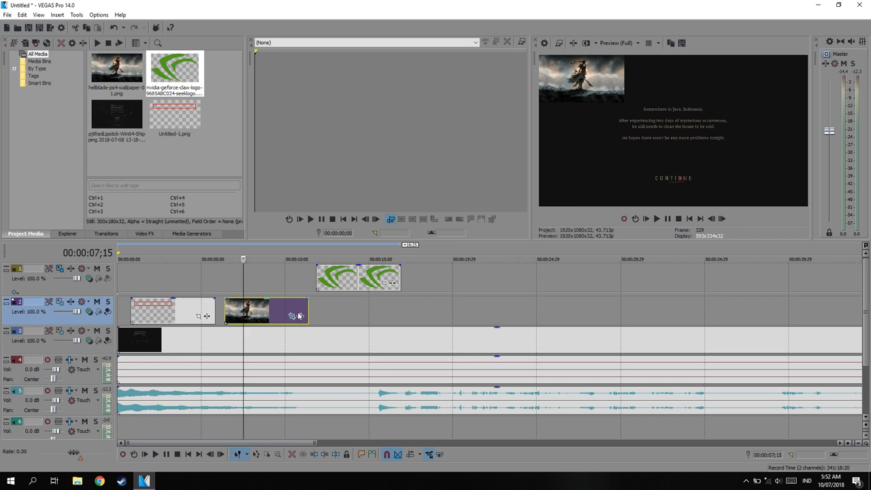
Step: Move the hellblade wallpaper clip up to track 1 and back down to track 2
{"action": "left_click_drag", "start_coordinate": [281, 317], "coordinate": [283, 317]}
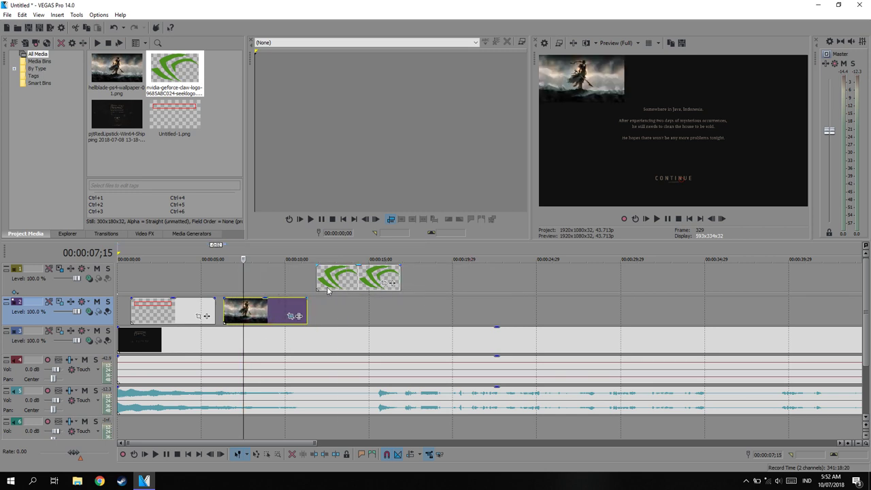
{"action": "left_click", "coordinate": [327, 291]}
{"action": "left_click", "coordinate": [307, 282]}
{"action": "left_click", "coordinate": [316, 282]}
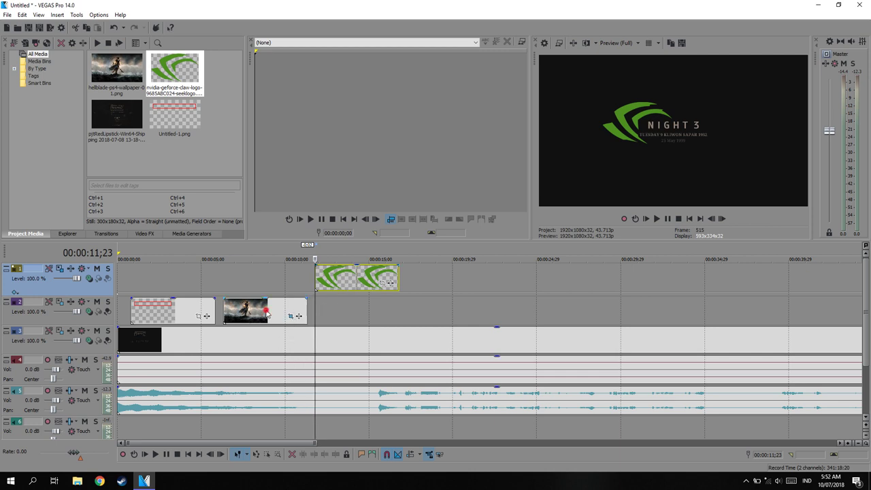
{"action": "left_click_drag", "start_coordinate": [265, 311], "coordinate": [269, 284]}
{"action": "left_click", "coordinate": [252, 280]}
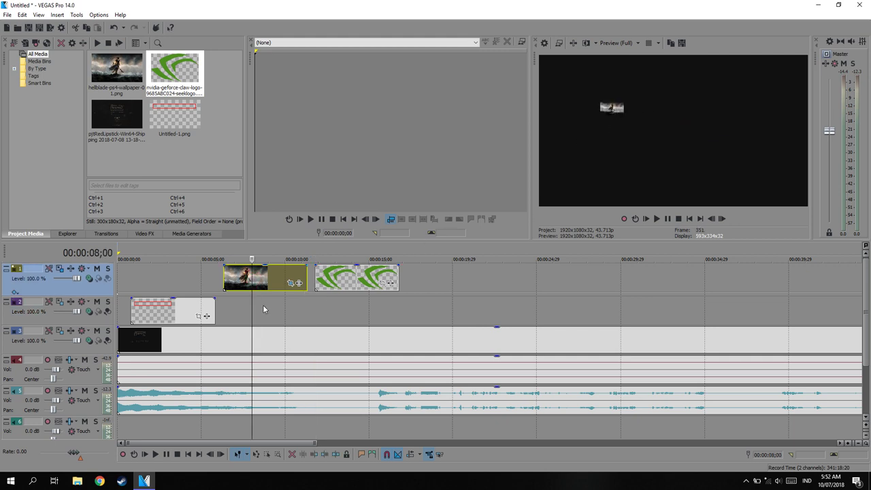
{"action": "left_click_drag", "start_coordinate": [239, 282], "coordinate": [250, 311]}
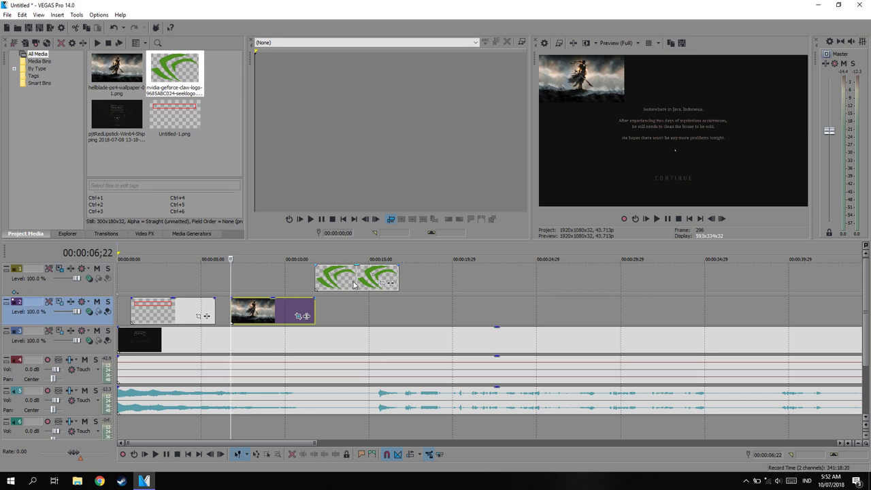
Step: Confirm the wallpaper starts at 6;22 on track 2 and open its Pan/Crop settings
{"action": "left_click", "coordinate": [317, 278]}
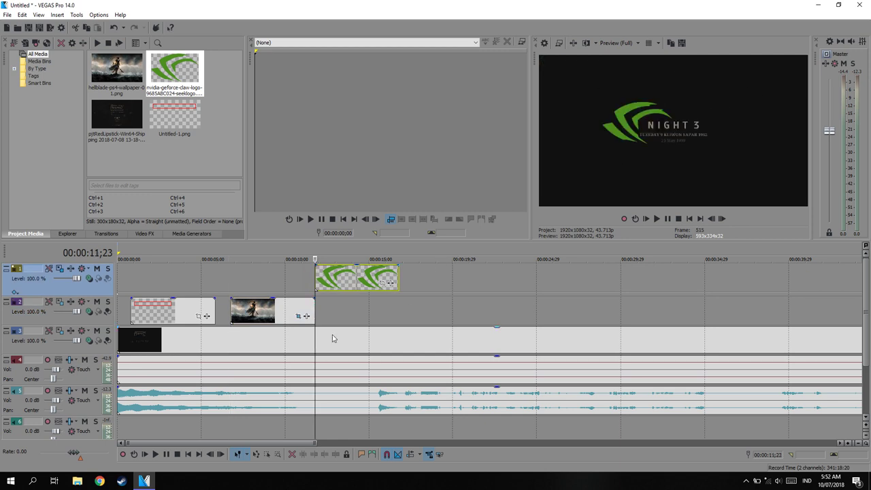
{"action": "left_click", "coordinate": [276, 307]}
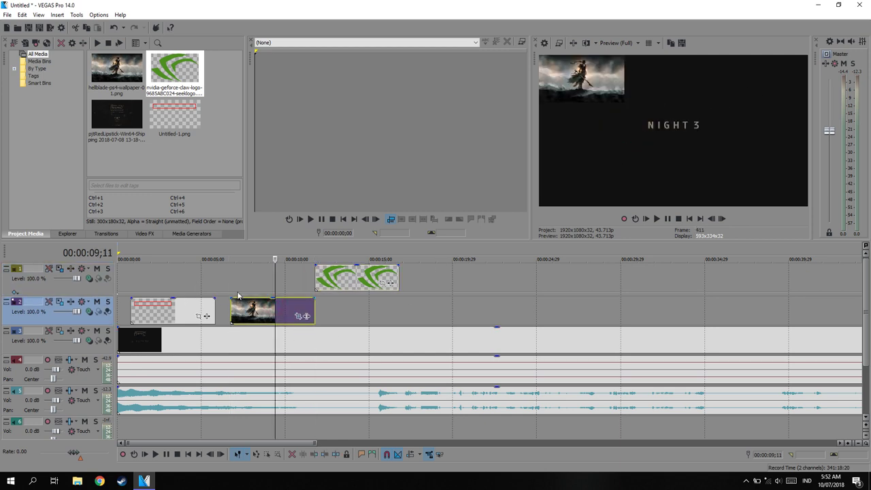
{"action": "left_click", "coordinate": [232, 307]}
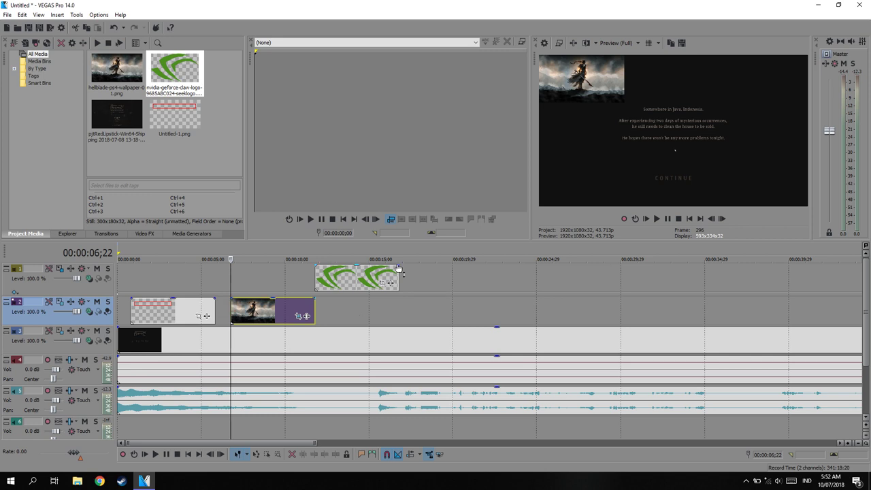
{"action": "left_click", "coordinate": [317, 280]}
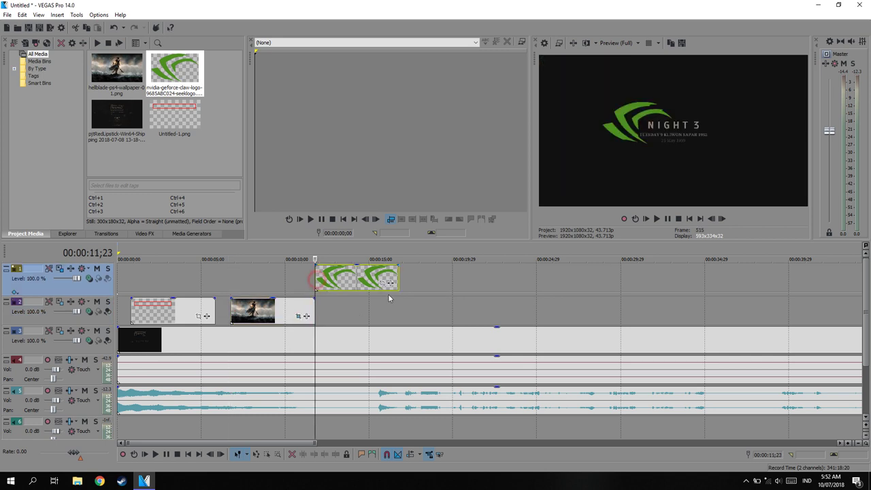
{"action": "left_click", "coordinate": [272, 311]}
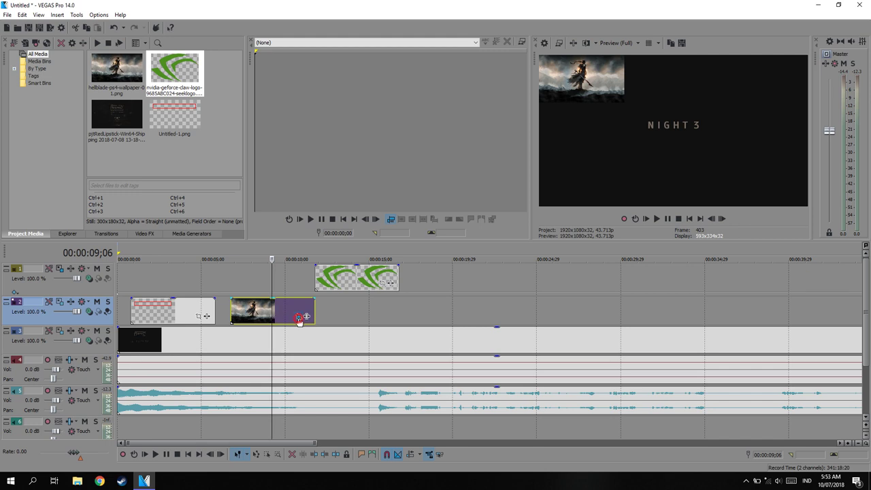
{"action": "left_click", "coordinate": [298, 317]}
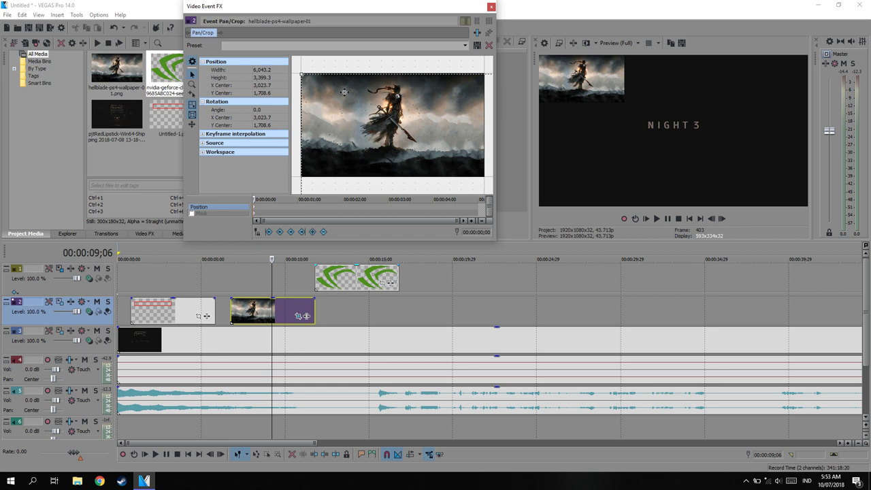
Step: Split the wallpaper event at 07;16 and open Pan/Crop for its first part
{"action": "scroll", "coordinate": [368, 138], "scroll_direction": "down", "scroll_amount": 2}
{"action": "scroll", "coordinate": [368, 138], "scroll_direction": "down", "scroll_amount": 2}
{"action": "scroll", "coordinate": [368, 138], "scroll_direction": "down", "scroll_amount": 2}
{"action": "scroll", "coordinate": [368, 138], "scroll_direction": "down", "scroll_amount": 1}
{"action": "scroll", "coordinate": [368, 138], "scroll_direction": "down", "scroll_amount": 2}
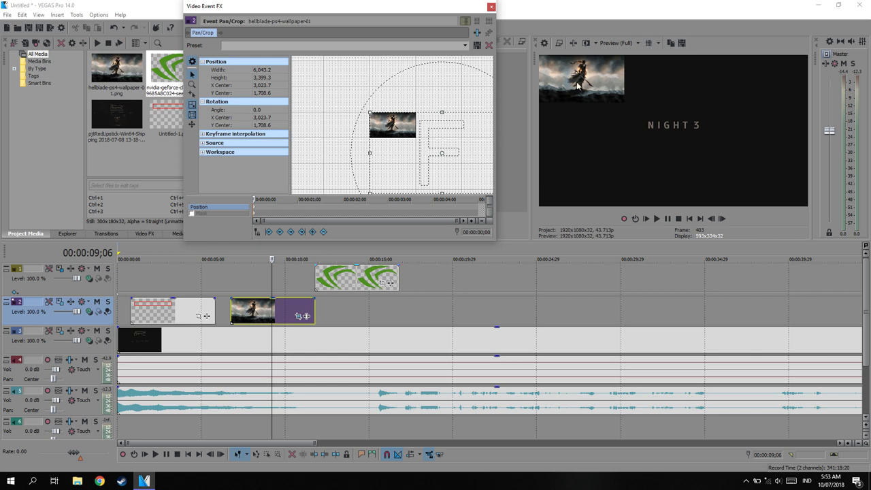
{"action": "left_click", "coordinate": [244, 312]}
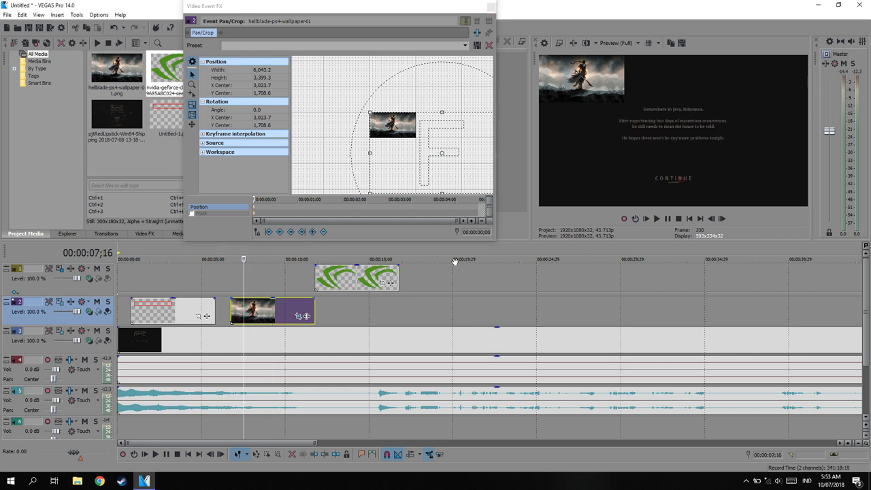
{"action": "scroll", "coordinate": [520, 308], "scroll_direction": "up", "scroll_amount": 5}
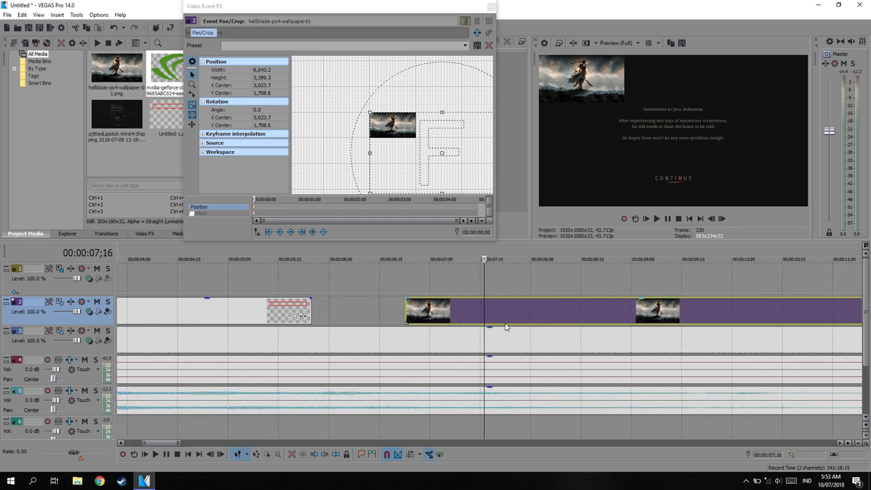
{"action": "key", "text": "s"}
{"action": "left_click", "coordinate": [453, 313]}
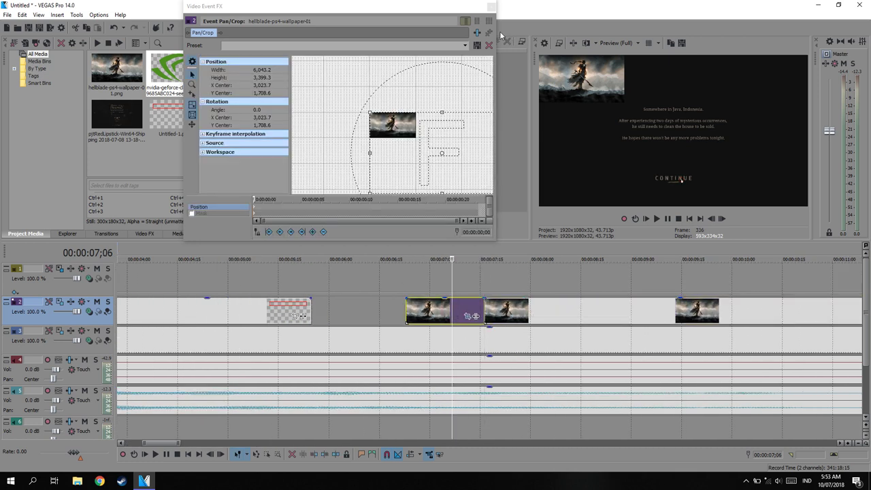
{"action": "left_click", "coordinate": [489, 6]}
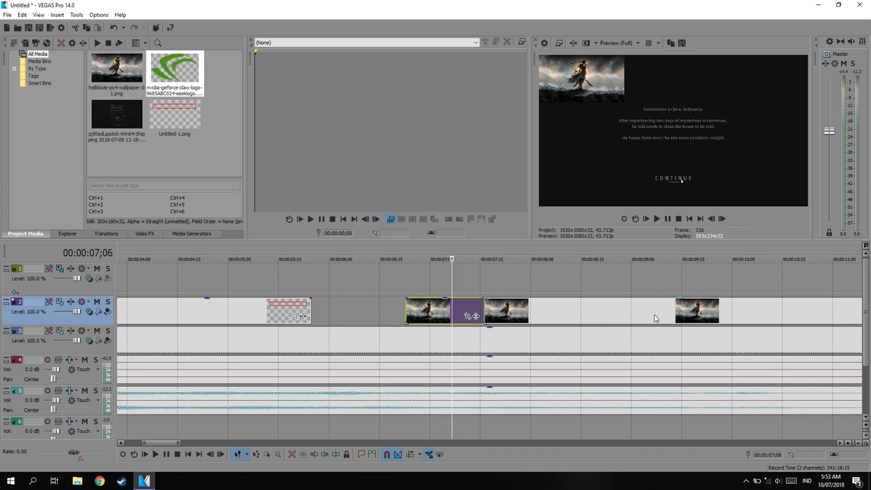
{"action": "left_click", "coordinate": [467, 317]}
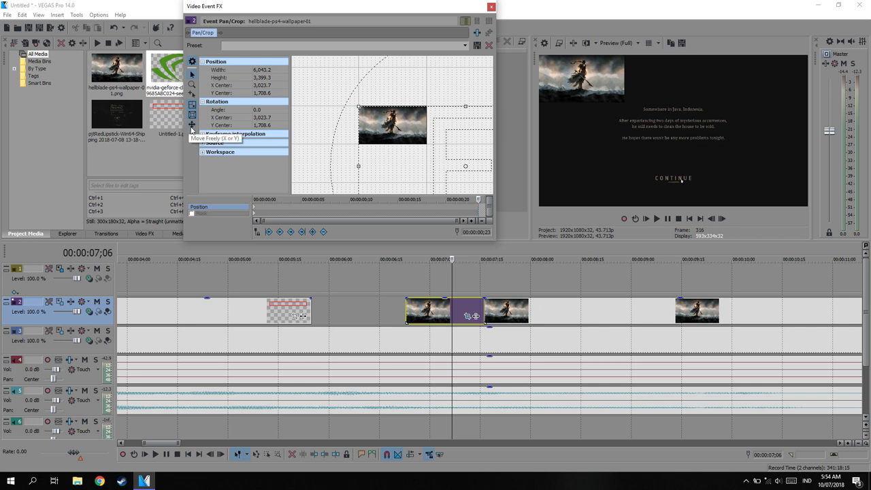
Step: Move the wallpaper inset to the bottom-right corner, centre at -4,091.0, -2,322.2
{"action": "left_click", "coordinate": [192, 124]}
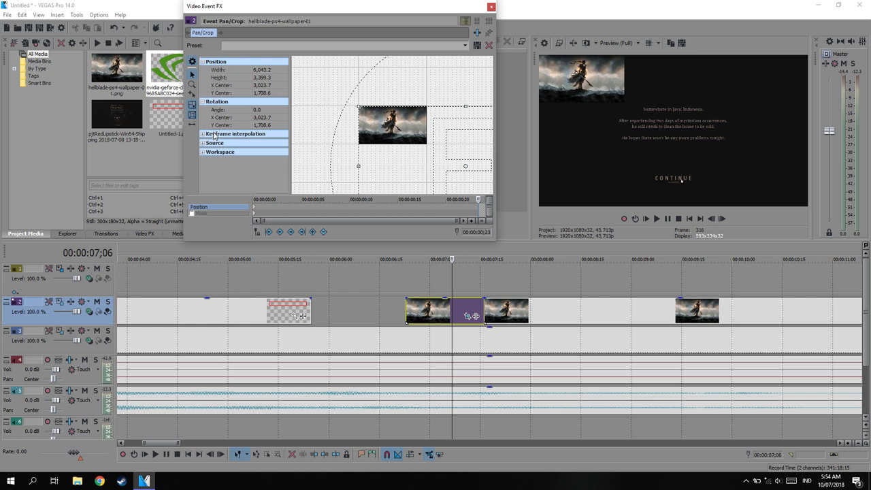
{"action": "left_click_drag", "start_coordinate": [469, 136], "coordinate": [234, 123]}
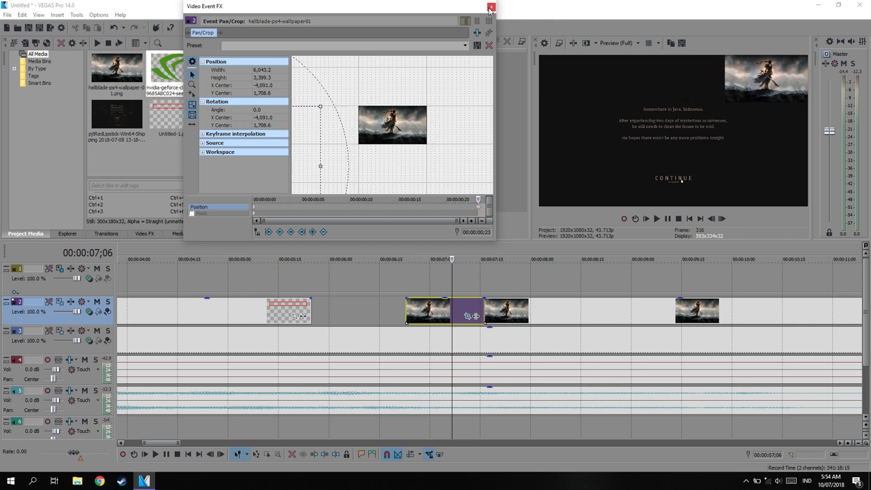
{"action": "left_click", "coordinate": [191, 125]}
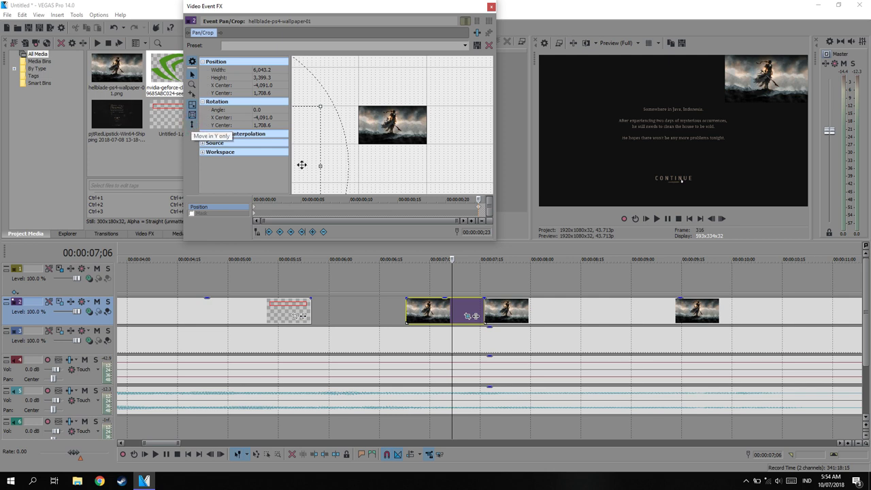
{"action": "left_click_drag", "start_coordinate": [307, 149], "coordinate": [323, 5]}
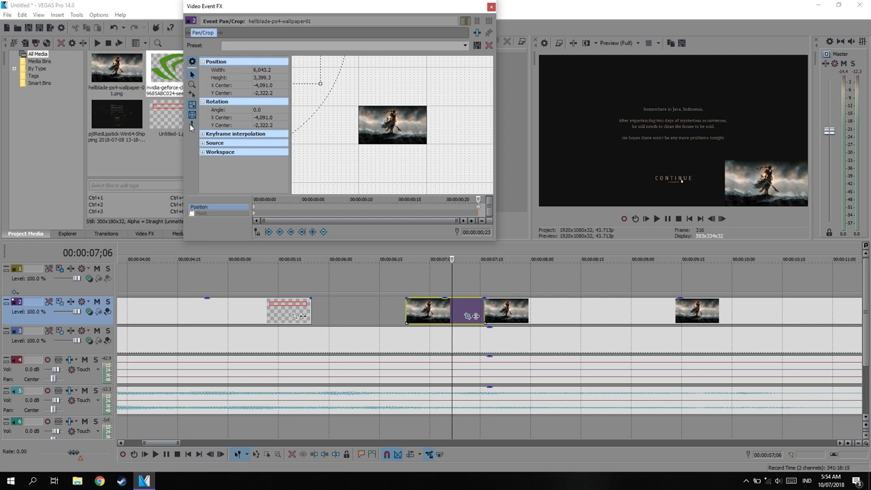
{"action": "left_click_drag", "start_coordinate": [311, 74], "coordinate": [405, 136]}
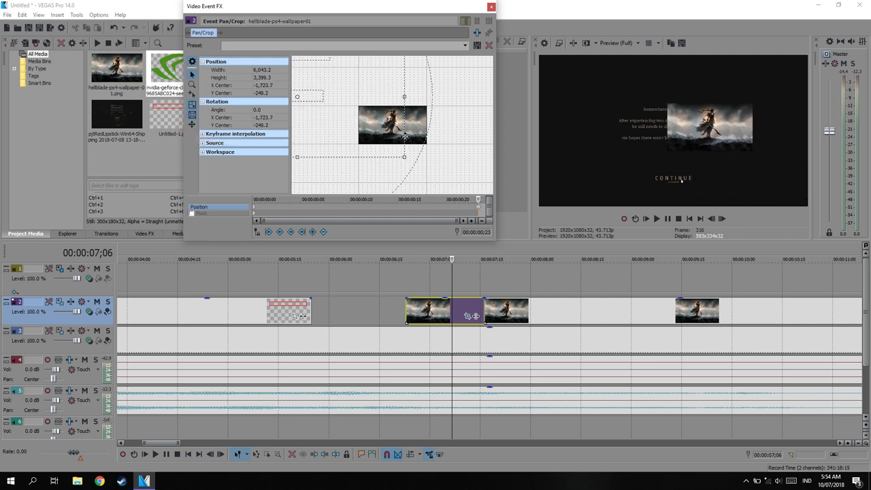
{"action": "left_click_drag", "start_coordinate": [404, 136], "coordinate": [399, 106]}
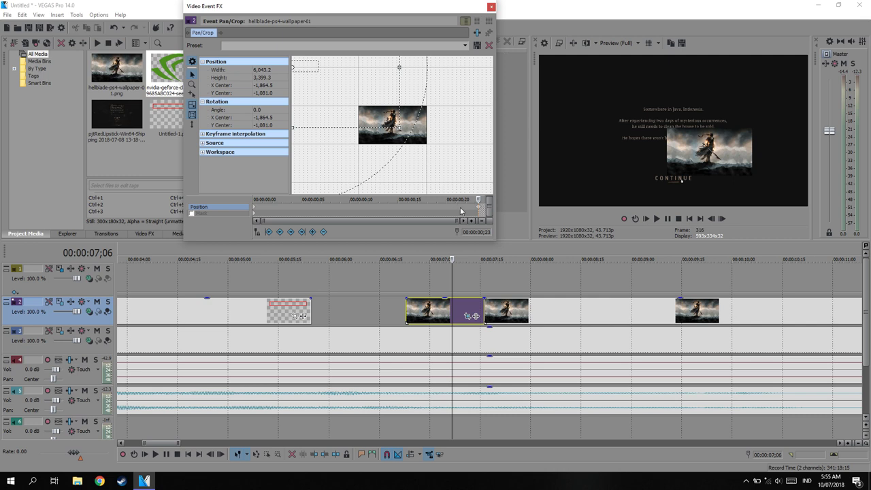
{"action": "left_click_drag", "start_coordinate": [453, 179], "coordinate": [481, 98]}
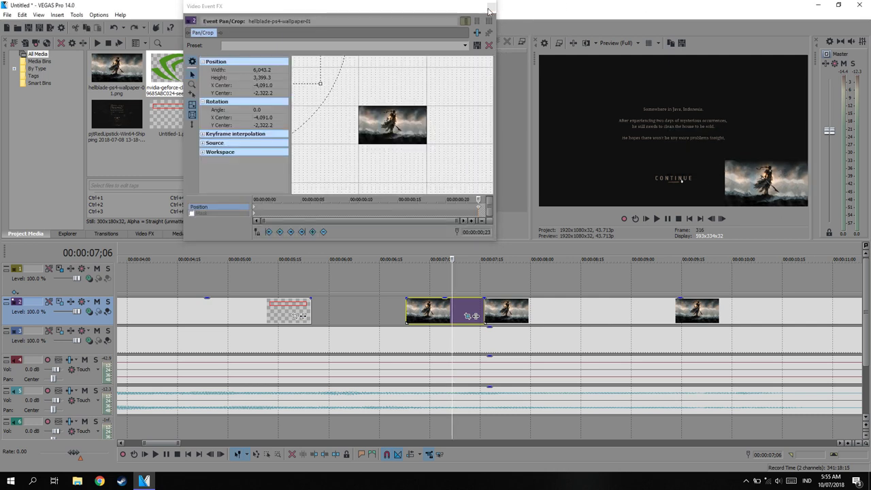
Step: Close the Pan/Crop settings and briefly play back the edited sequence, then pause
{"action": "left_click", "coordinate": [490, 7]}
{"action": "left_click", "coordinate": [402, 304]}
{"action": "left_click", "coordinate": [657, 219]}
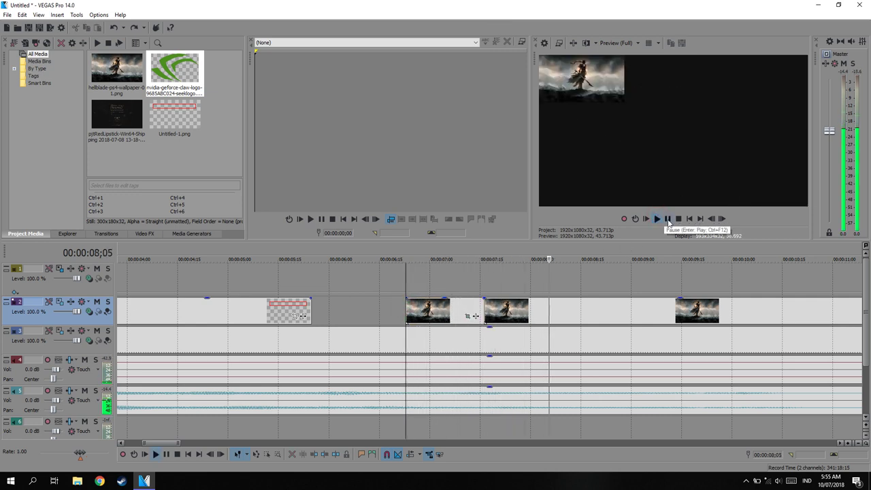
{"action": "left_click", "coordinate": [668, 218]}
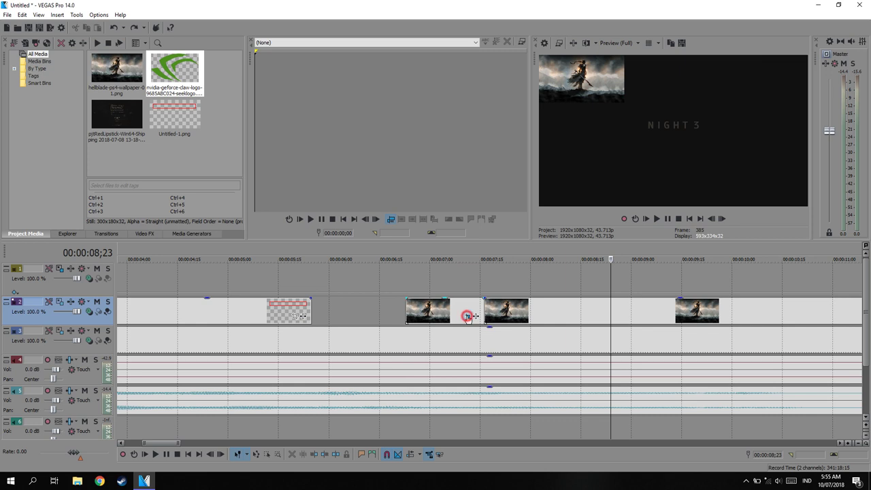
Step: Reopen the hellblade wallpaper's Pan/Crop and step between its start and end keyframes
{"action": "left_click", "coordinate": [466, 316]}
{"action": "left_click", "coordinate": [253, 205]}
{"action": "left_click", "coordinate": [478, 208]}
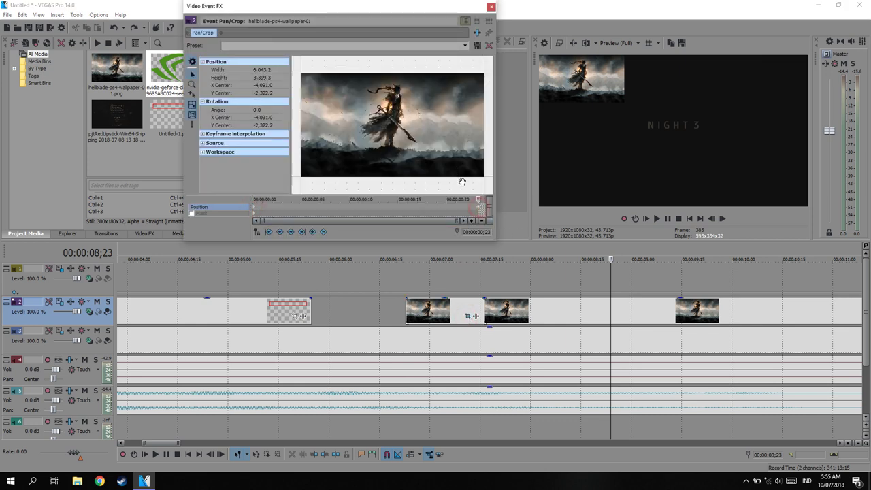
Step: Shift the wallpaper's starting-keyframe framing vertically
{"action": "scroll", "coordinate": [454, 177], "scroll_direction": "down", "scroll_amount": 4}
{"action": "scroll", "coordinate": [452, 171], "scroll_direction": "down", "scroll_amount": 2}
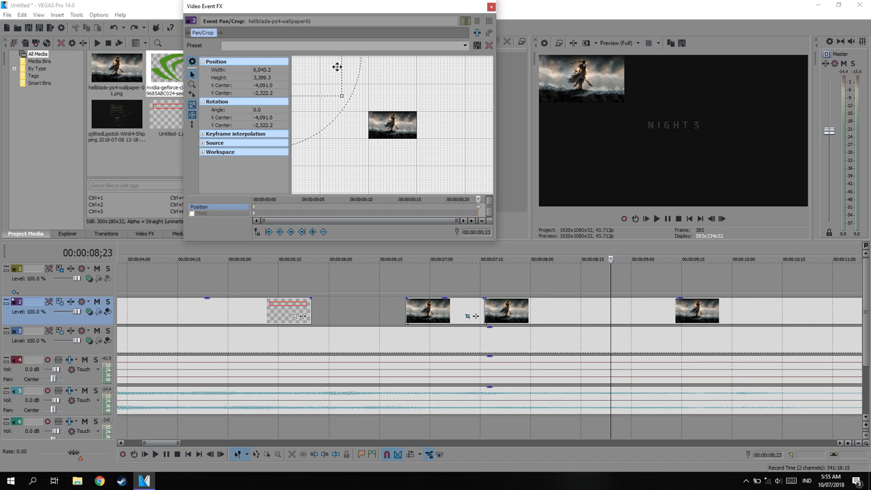
{"action": "left_click", "coordinate": [254, 209]}
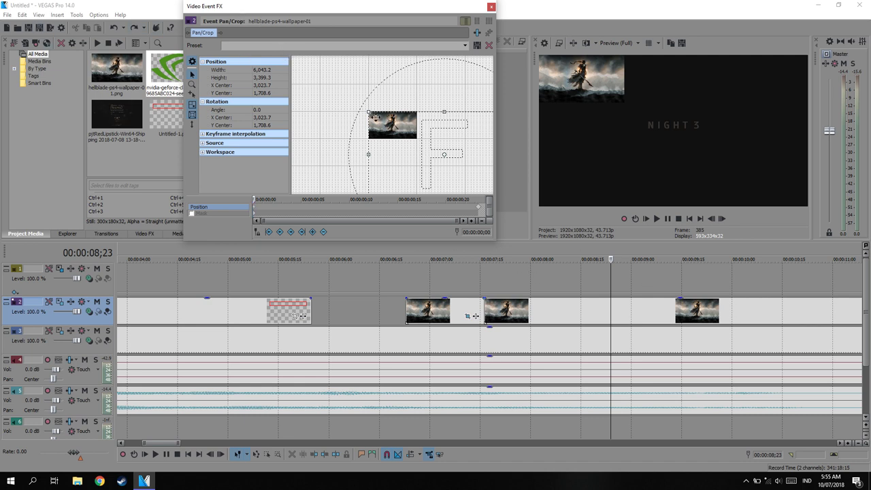
{"action": "left_click_drag", "start_coordinate": [463, 152], "coordinate": [404, 138]}
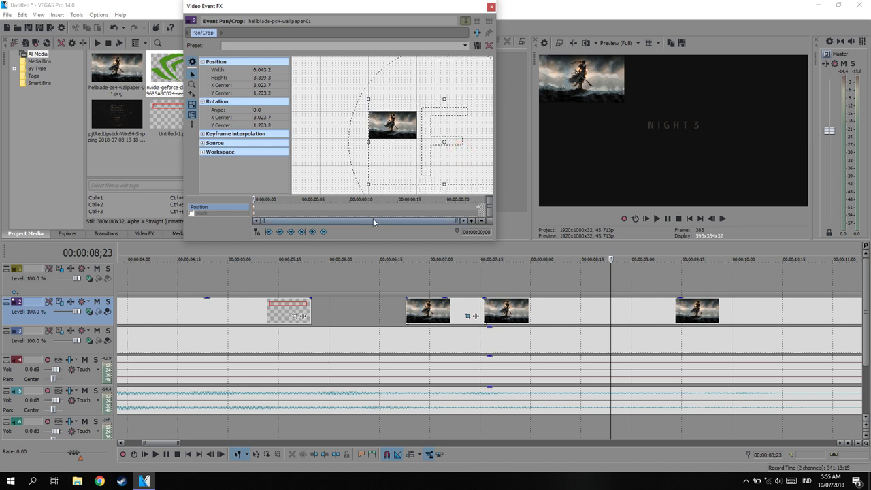
Step: Move the ending-keyframe framing so the inset sits top-right, centre -1,545.9, 1,576.8
{"action": "left_click", "coordinate": [478, 204]}
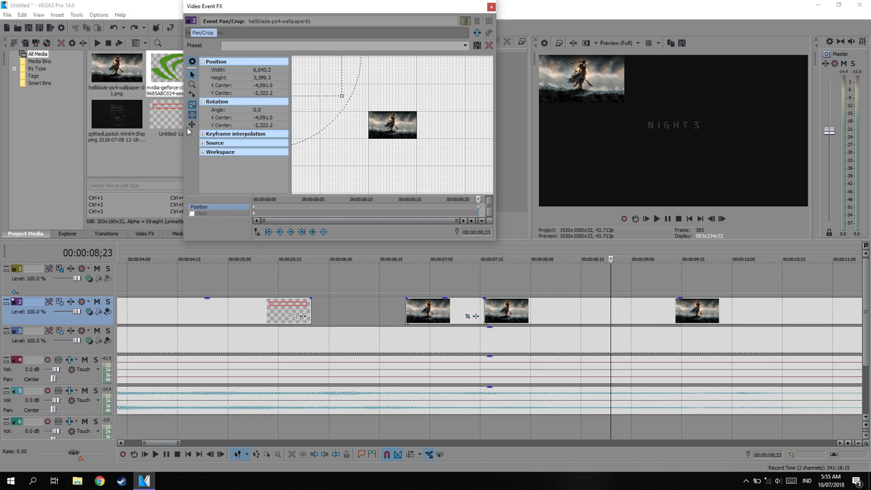
{"action": "mouse_move", "coordinate": [317, 72]}
{"action": "left_mouse_down"}
{"action": "mouse_move", "coordinate": [415, 83]}
{"action": "mouse_move", "coordinate": [397, 86]}
{"action": "left_mouse_up"}
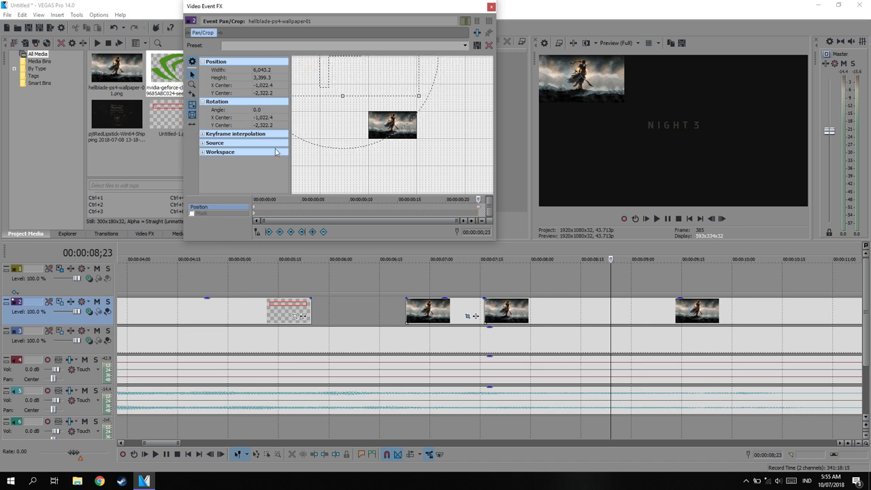
{"action": "left_click_drag", "start_coordinate": [387, 78], "coordinate": [389, 178]}
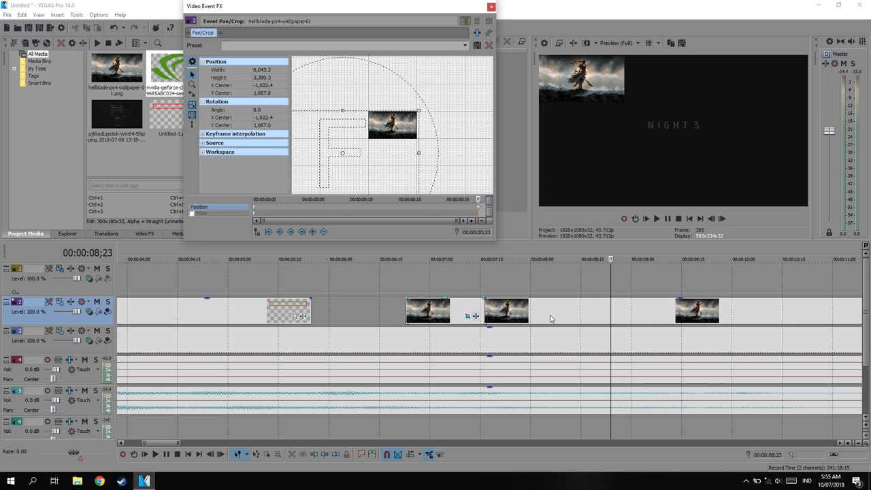
{"action": "left_click", "coordinate": [478, 312]}
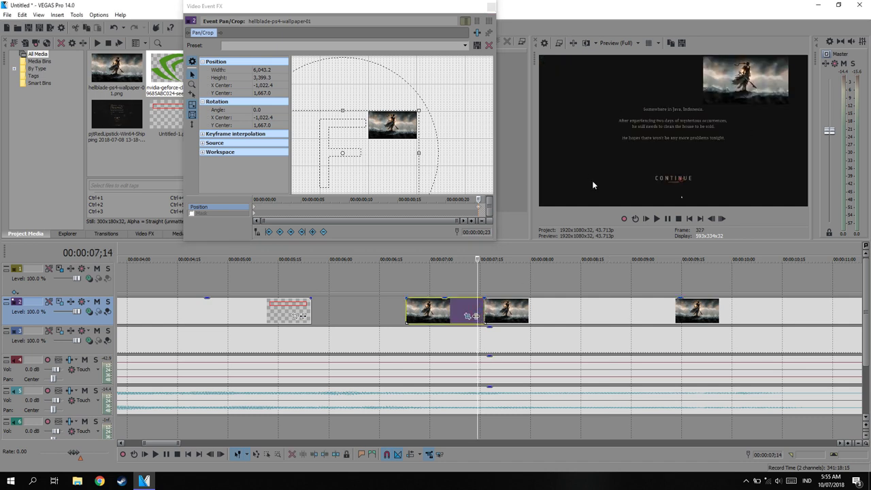
{"action": "left_click_drag", "start_coordinate": [399, 141], "coordinate": [391, 137]}
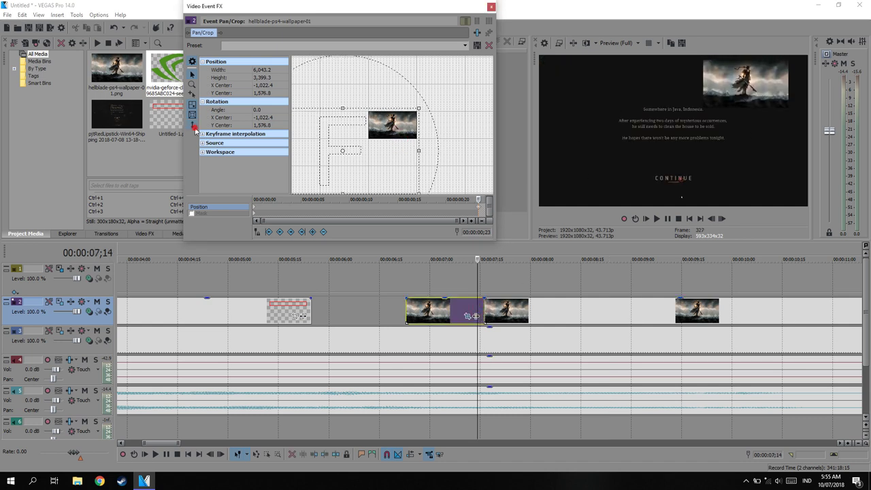
{"action": "left_click_drag", "start_coordinate": [398, 138], "coordinate": [391, 143]}
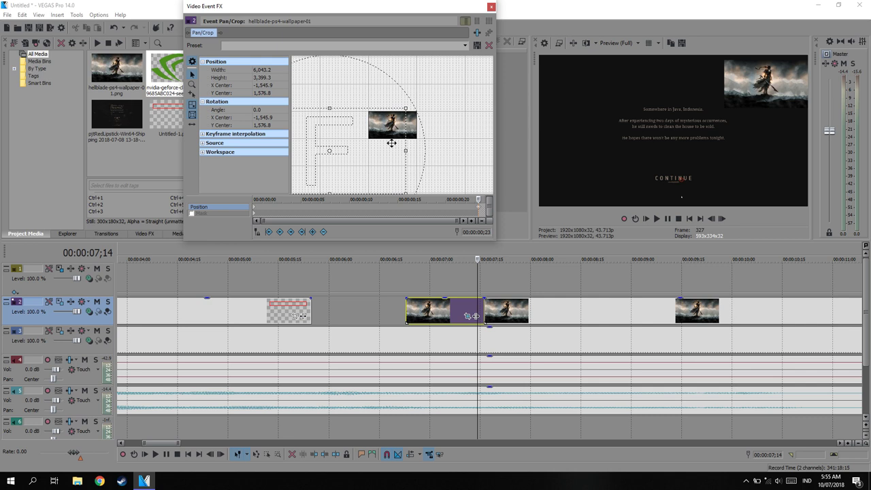
{"action": "left_click", "coordinate": [490, 6]}
Step: Play back from just before the wallpaper inset to check its motion
{"action": "left_click", "coordinate": [399, 310]}
{"action": "left_click", "coordinate": [656, 218]}
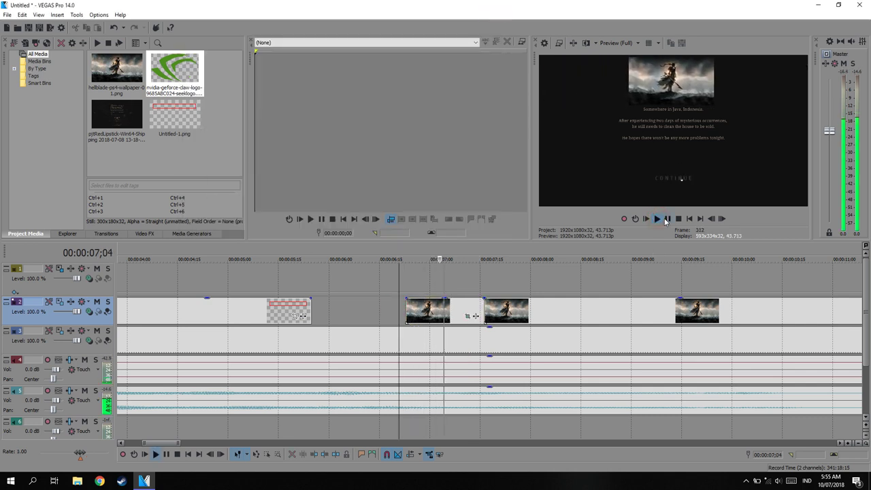
{"action": "left_click", "coordinate": [670, 218]}
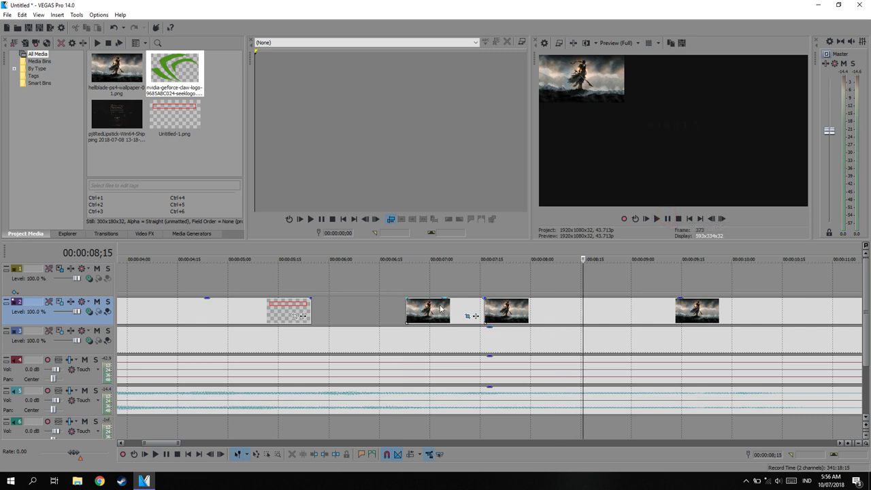
{"action": "left_click", "coordinate": [405, 308]}
Step: Reopen the wallpaper's Pan/Crop settings to review them, then close the window
{"action": "left_click", "coordinate": [467, 316]}
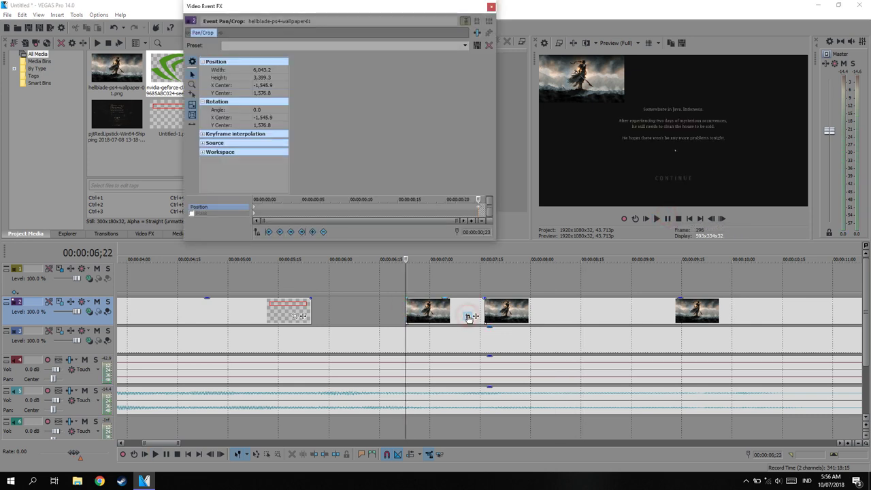
{"action": "scroll", "coordinate": [414, 171], "scroll_direction": "down", "scroll_amount": 1}
{"action": "scroll", "coordinate": [413, 174], "scroll_direction": "down", "scroll_amount": 2}
{"action": "scroll", "coordinate": [414, 174], "scroll_direction": "down", "scroll_amount": 2}
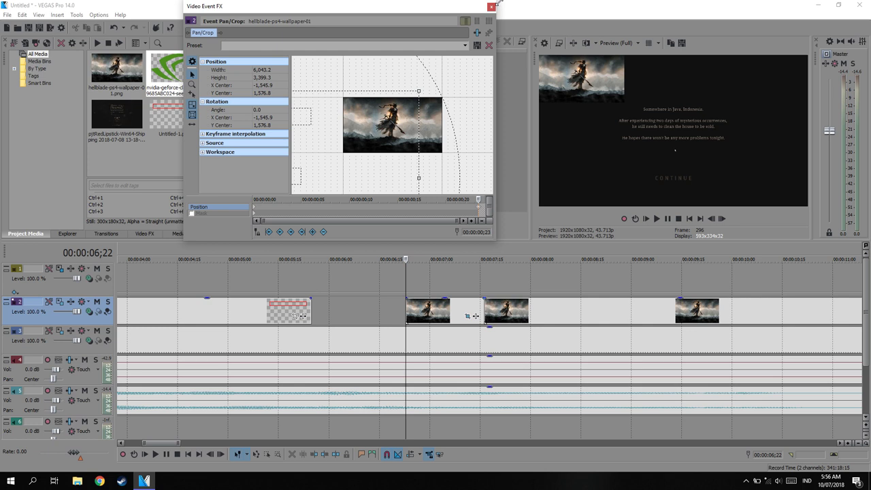
{"action": "left_click", "coordinate": [491, 7]}
{"action": "scroll", "coordinate": [502, 427], "scroll_direction": "down", "scroll_amount": 5}
{"action": "scroll", "coordinate": [503, 427], "scroll_direction": "down", "scroll_amount": 5}
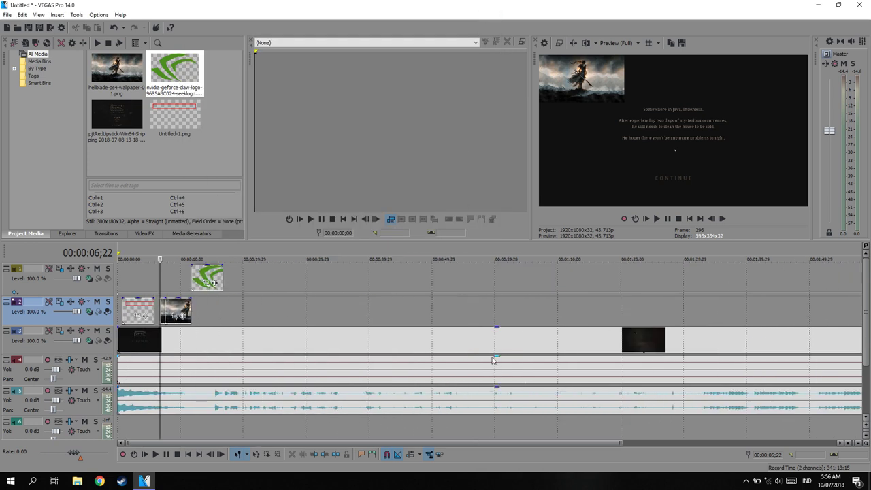
{"action": "scroll", "coordinate": [295, 281], "scroll_direction": "down", "scroll_amount": 3}
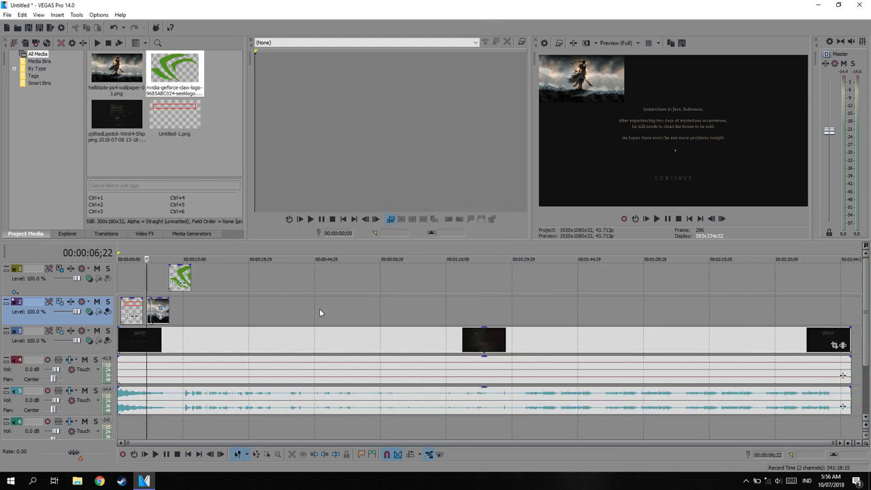
{"action": "scroll", "coordinate": [298, 332], "scroll_direction": "up", "scroll_amount": 5}
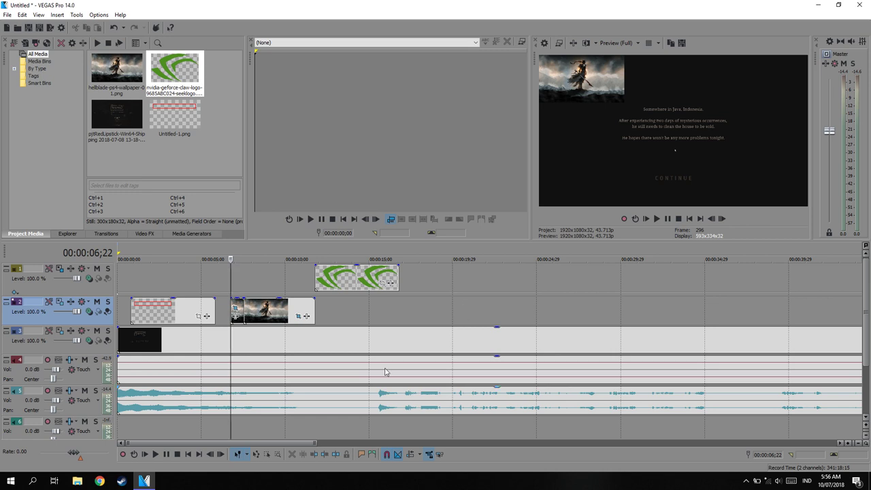
Step: Uncheck Switches > Maintain Aspect Ratio on the track 3 gameplay event
{"action": "right_click", "coordinate": [428, 338]}
{"action": "mouse_move", "coordinate": [500, 260]}
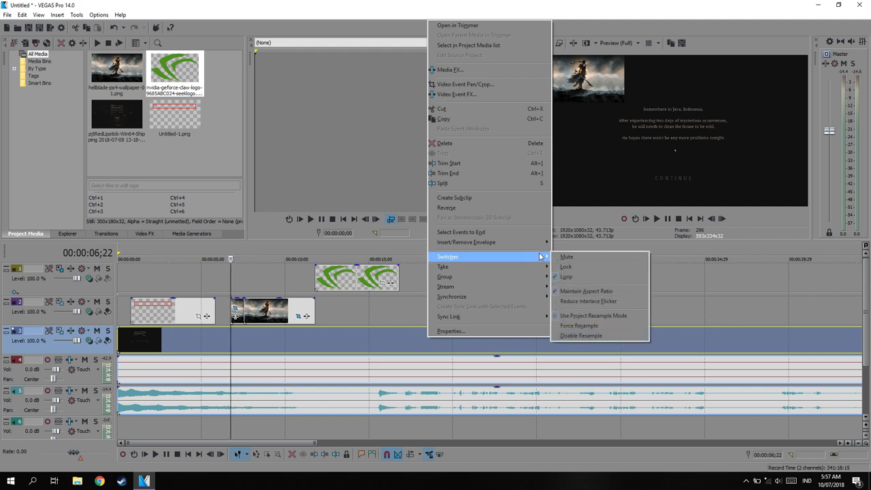
{"action": "mouse_move", "coordinate": [547, 256]}
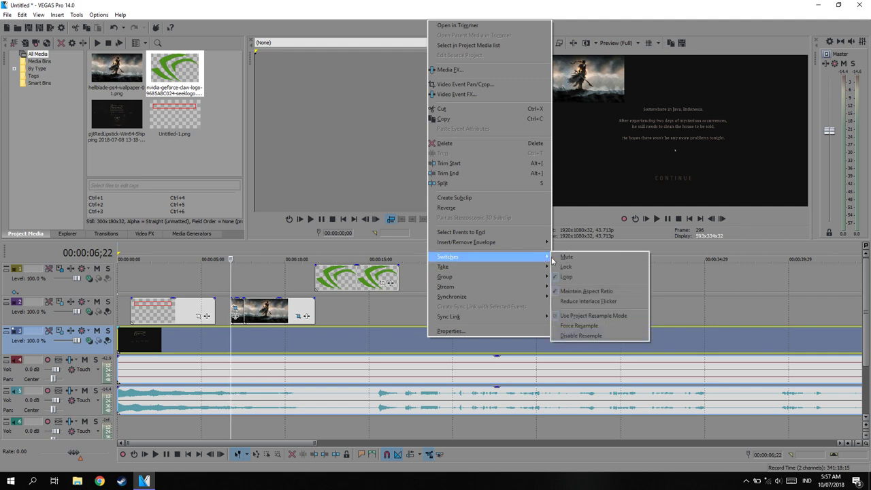
{"action": "left_click", "coordinate": [572, 293]}
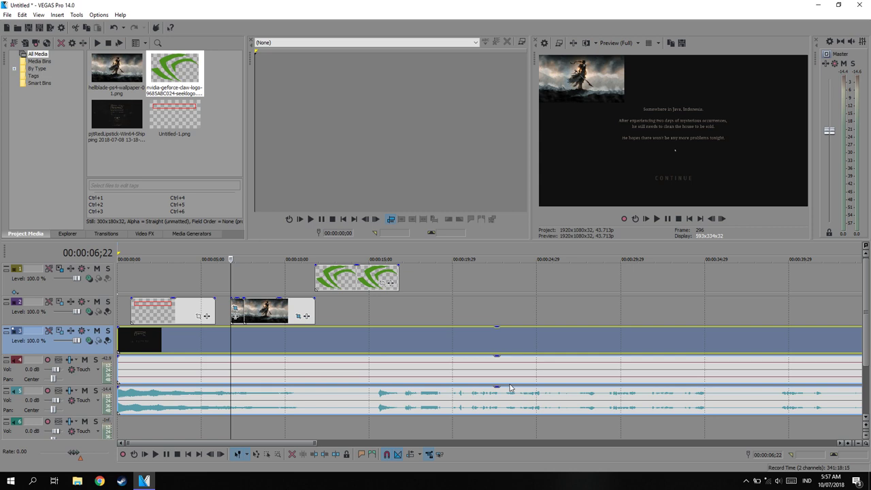
{"action": "scroll", "coordinate": [591, 317], "scroll_direction": "down", "scroll_amount": 2}
{"action": "scroll", "coordinate": [590, 317], "scroll_direction": "down", "scroll_amount": 2}
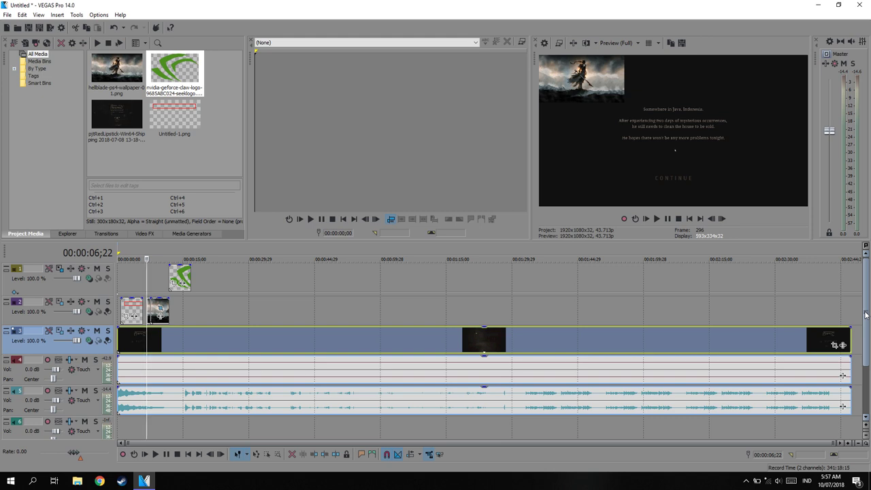
{"action": "scroll", "coordinate": [311, 388], "scroll_direction": "up", "scroll_amount": 5}
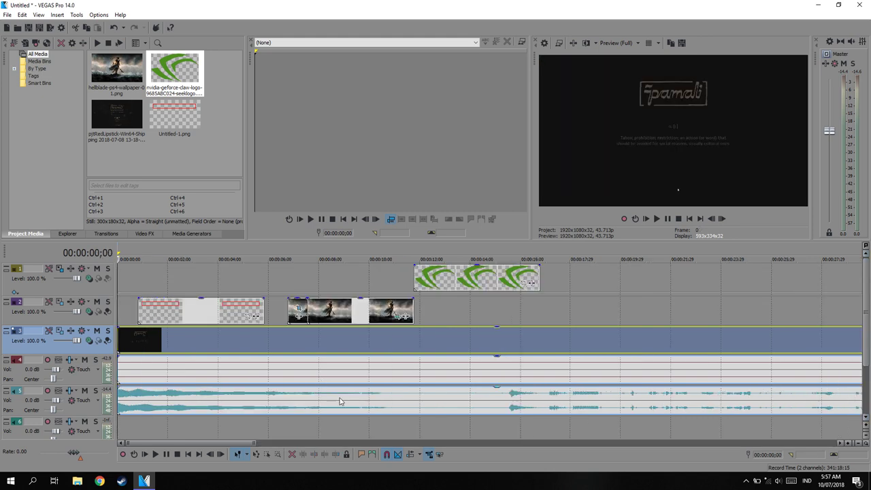
{"action": "left_click", "coordinate": [201, 368]}
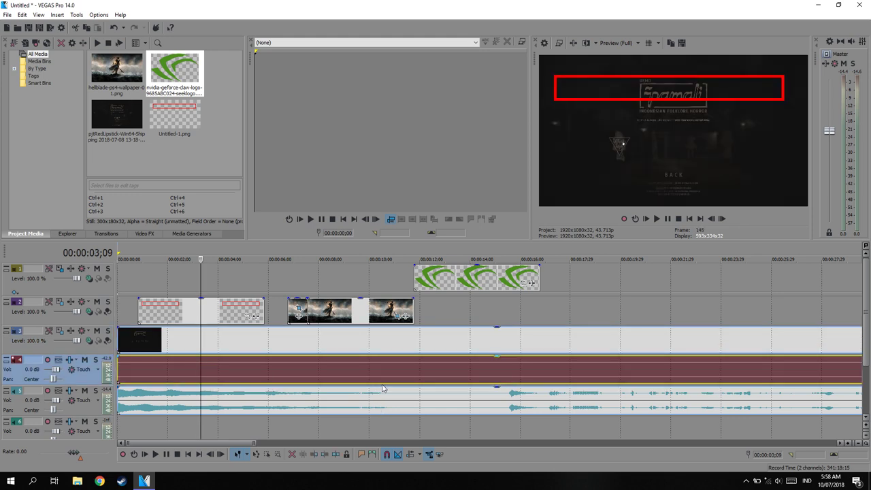
{"action": "left_click", "coordinate": [424, 408]}
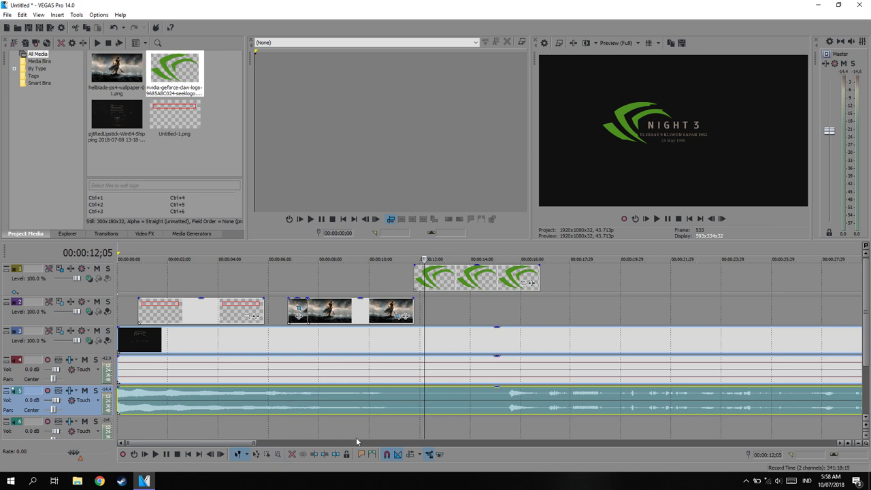
{"action": "left_click", "coordinate": [428, 454]}
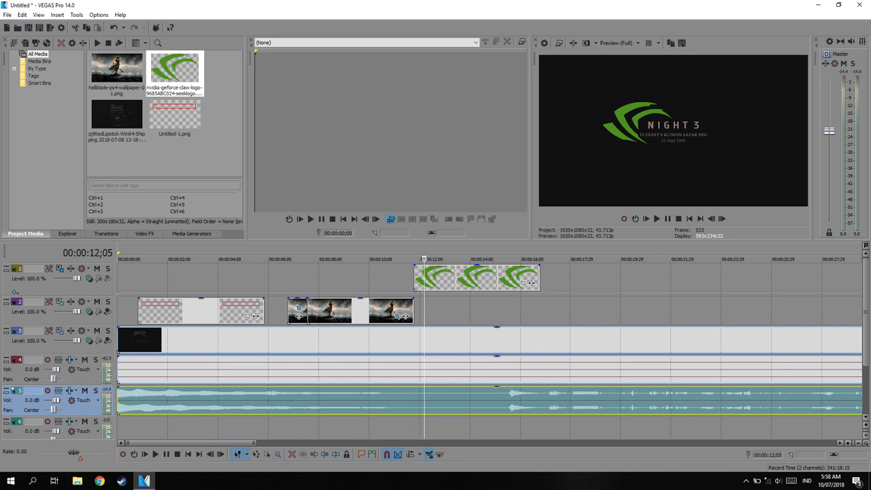